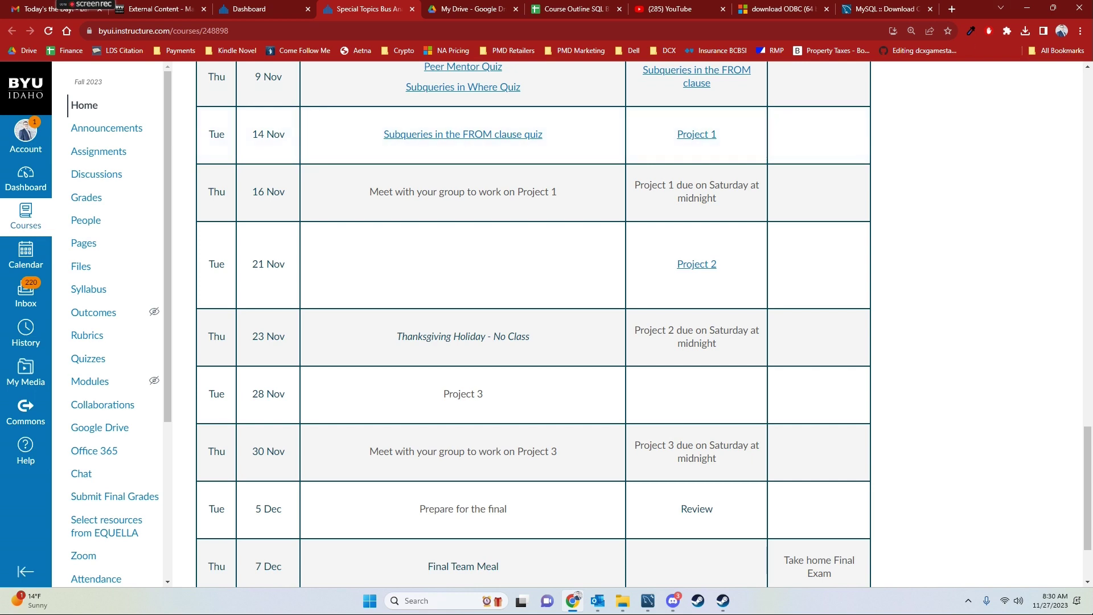
# In a new Chrome tab, search Google for 'odbc driver mysql unicode download'
pyautogui.hotkey('ctrl', 't')
pyautogui.write('goog')
pyautogui.press('Tab')
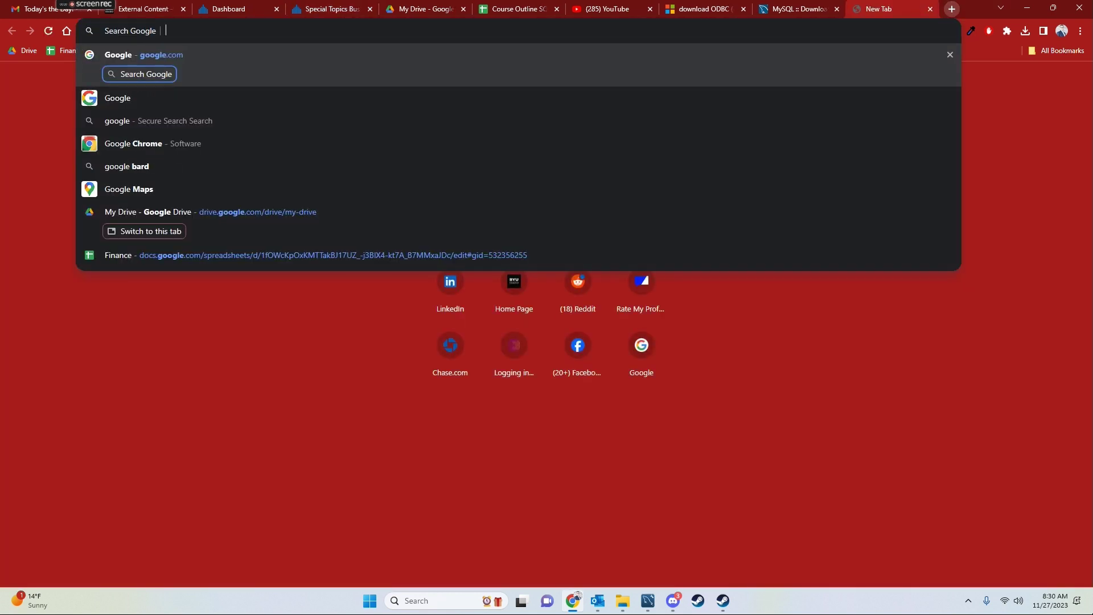
pyautogui.write('odbc')
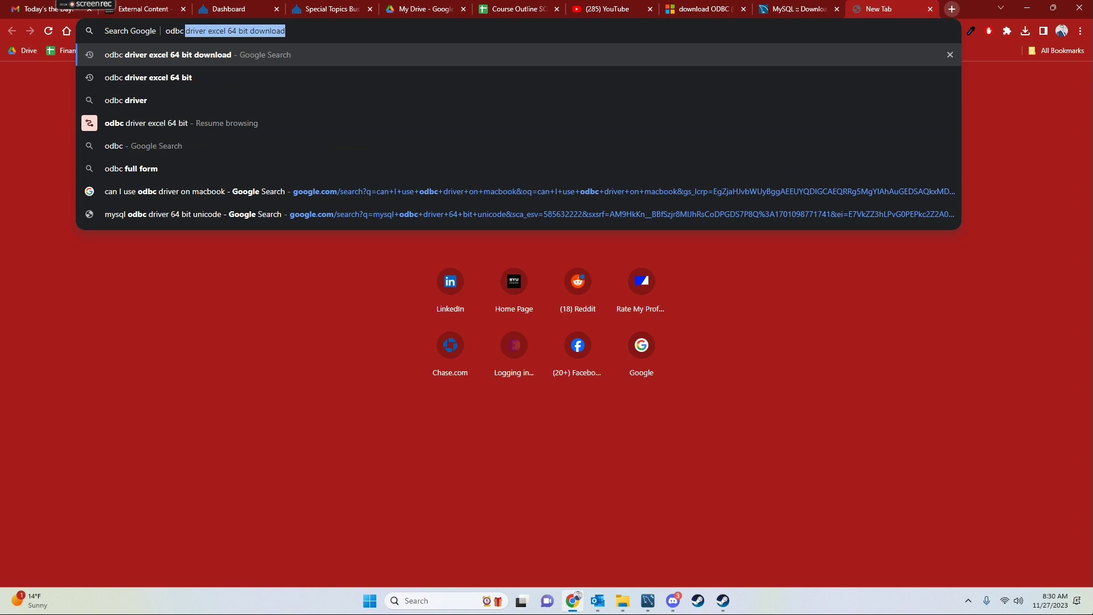
pyautogui.write(' driver mysql ')
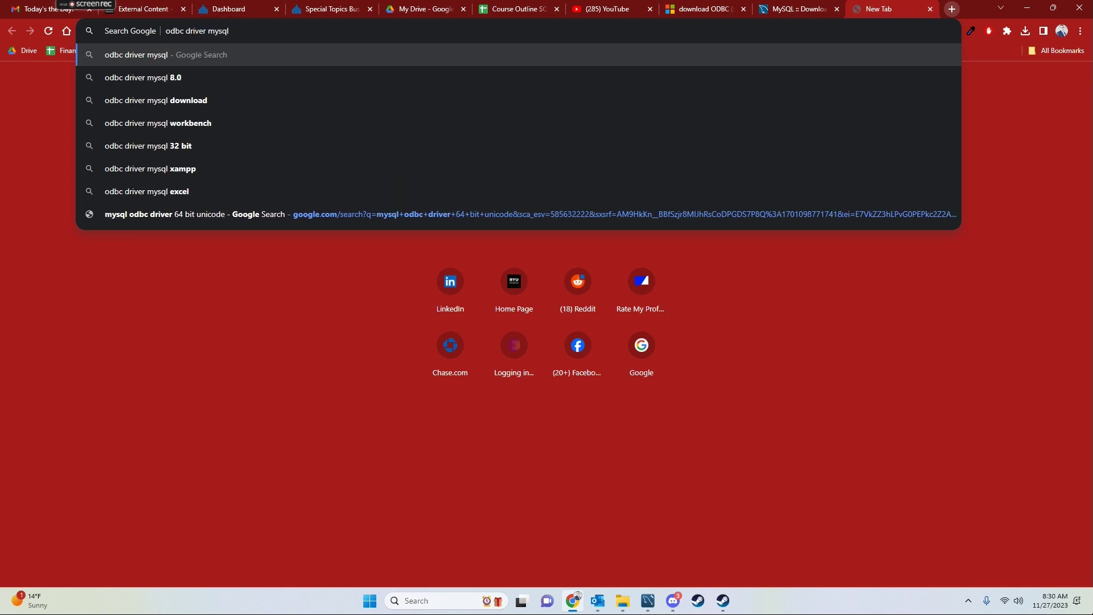
pyautogui.write('unicode')
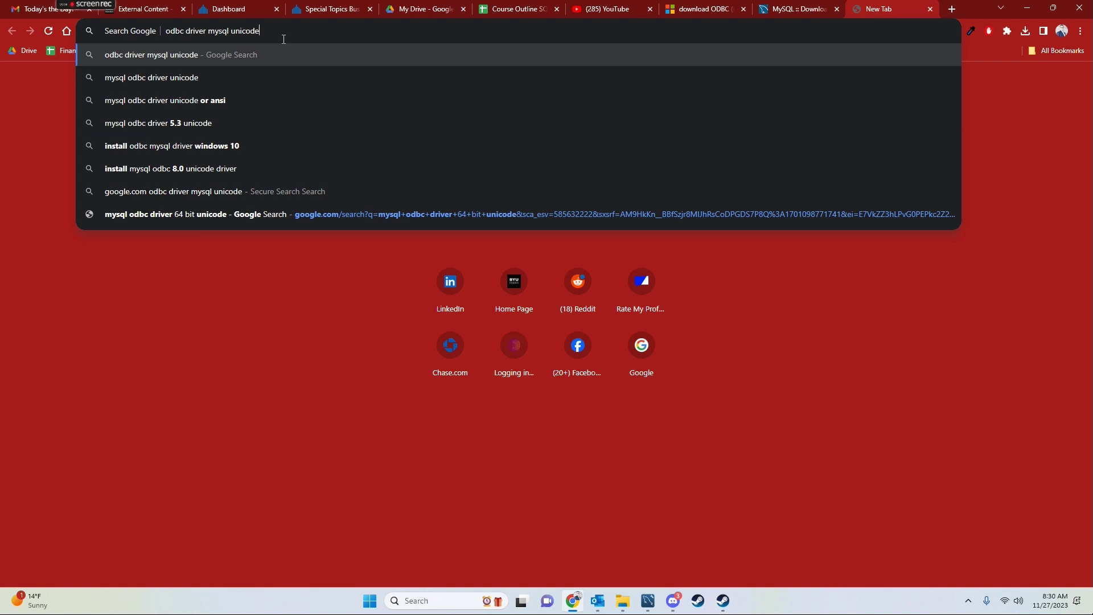
pyautogui.write(' download')
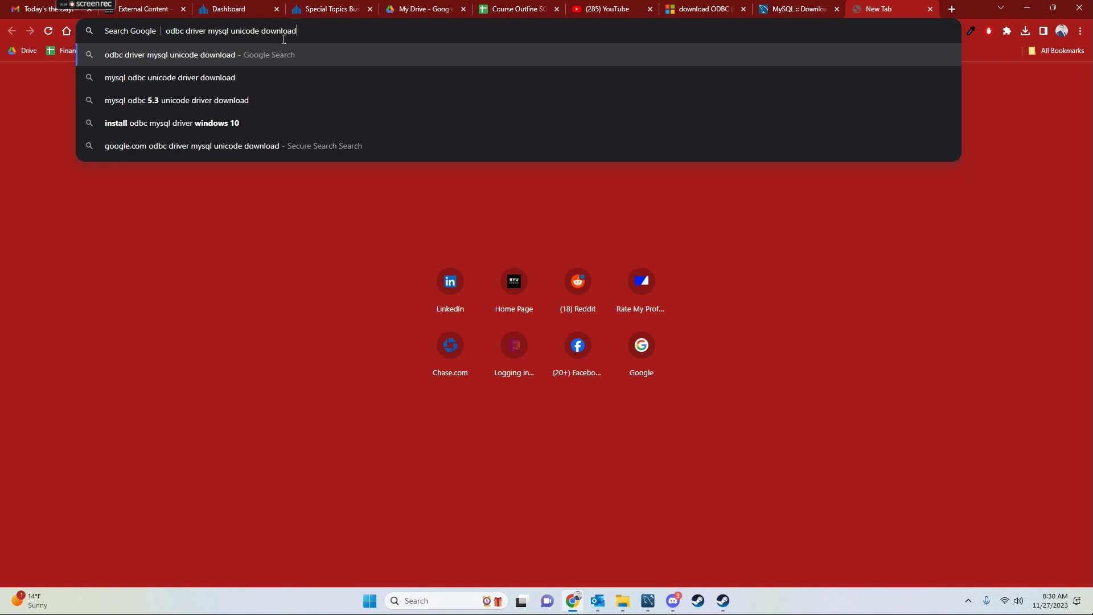
pyautogui.press('Return')
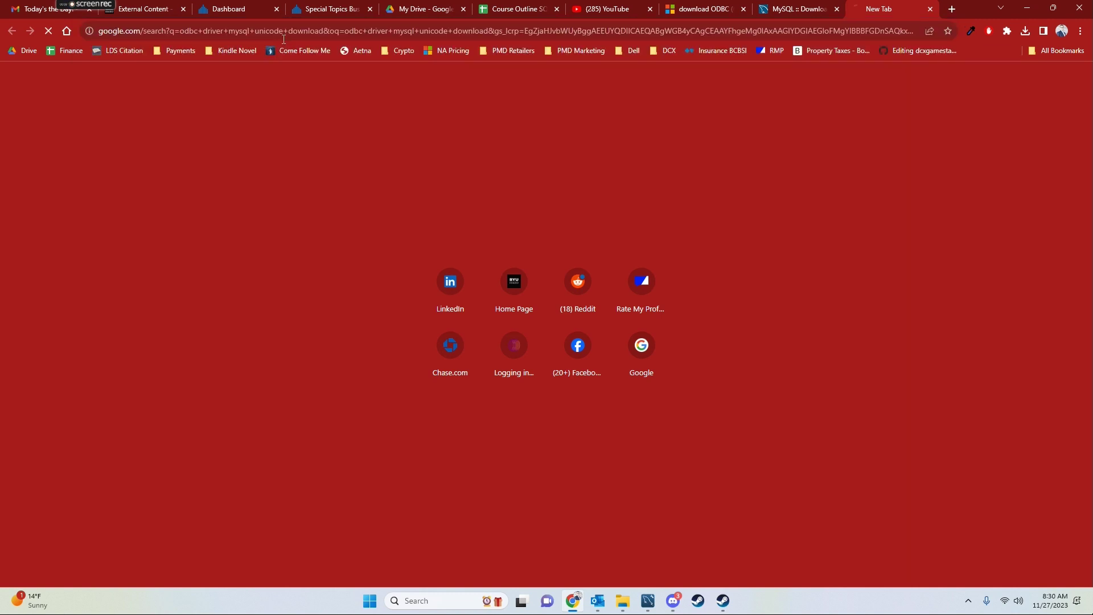
# Google 'what does odbc stand for' in another tab, then return to the Connector/ODBC downloads page
pyautogui.click(952, 9)
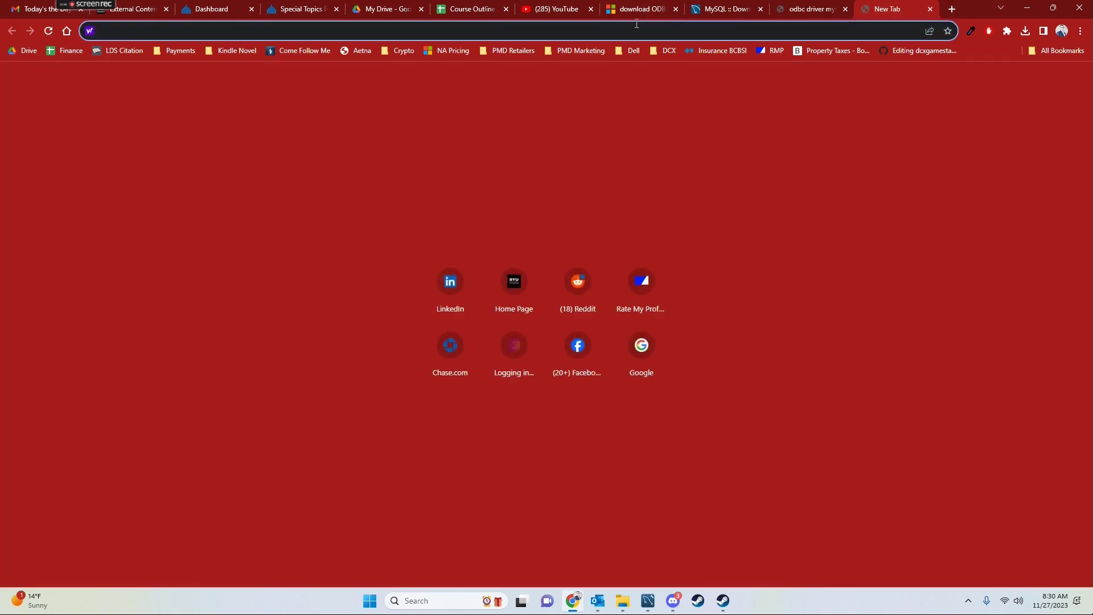
pyautogui.click(636, 23)
pyautogui.write('goog')
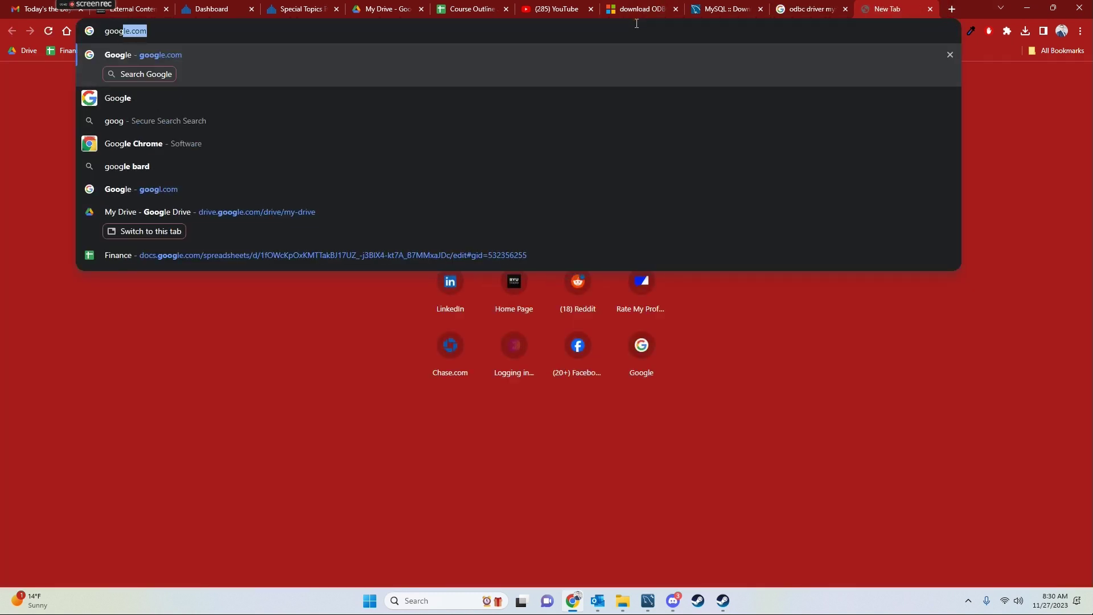
pyautogui.press('Tab')
pyautogui.write('what does odbc stand for')
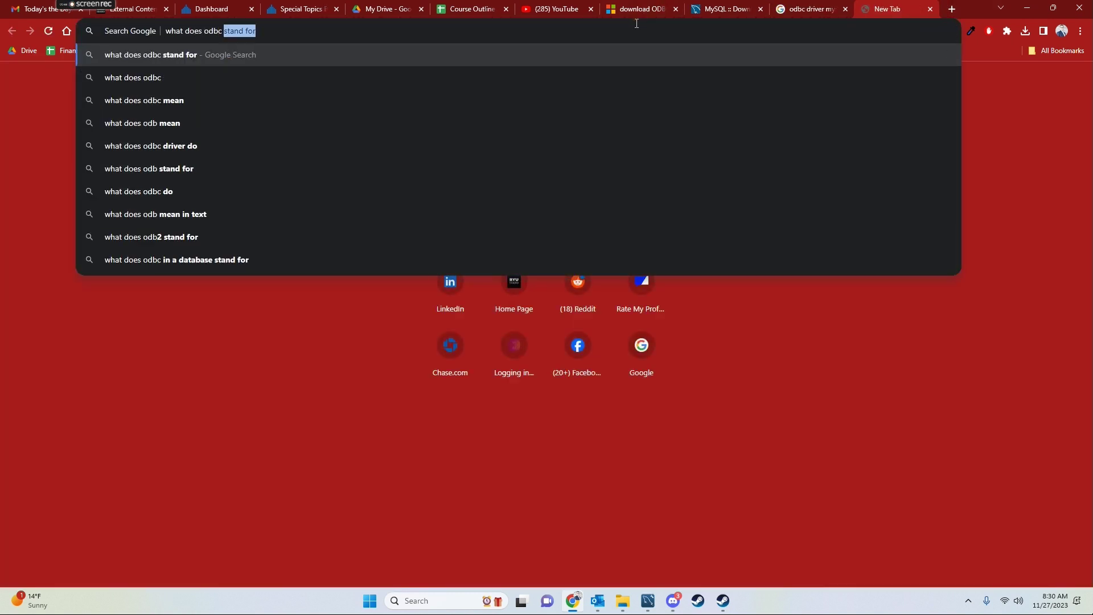
pyautogui.press('Return')
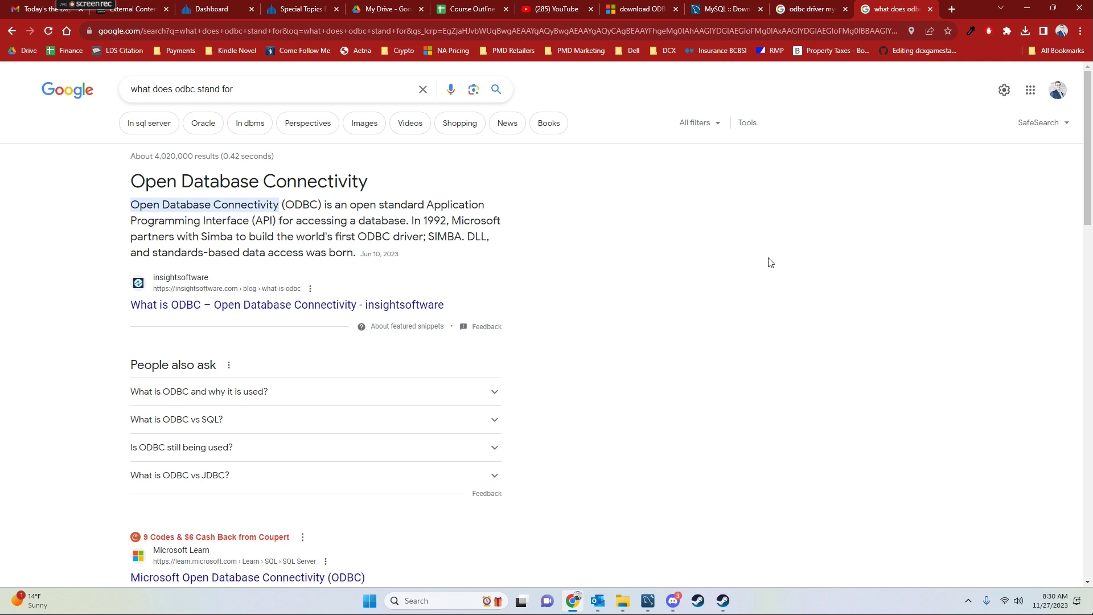
pyautogui.click(806, 8)
pyautogui.click(726, 8)
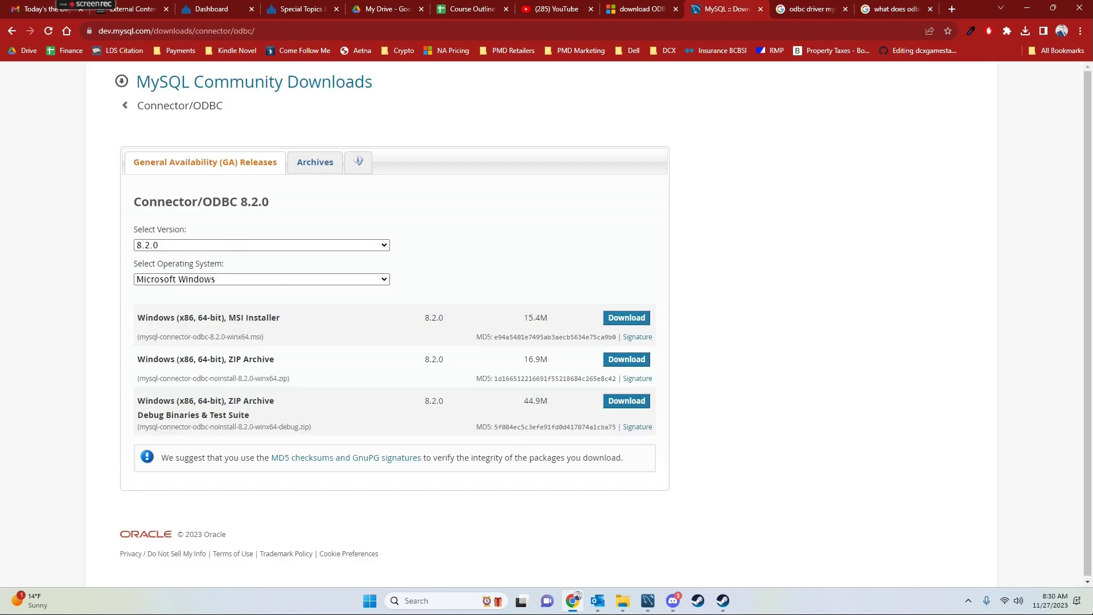
# Open the MySQL Connector/ODBC download result and keep Microsoft Windows as the operating system
pyautogui.click(802, 8)
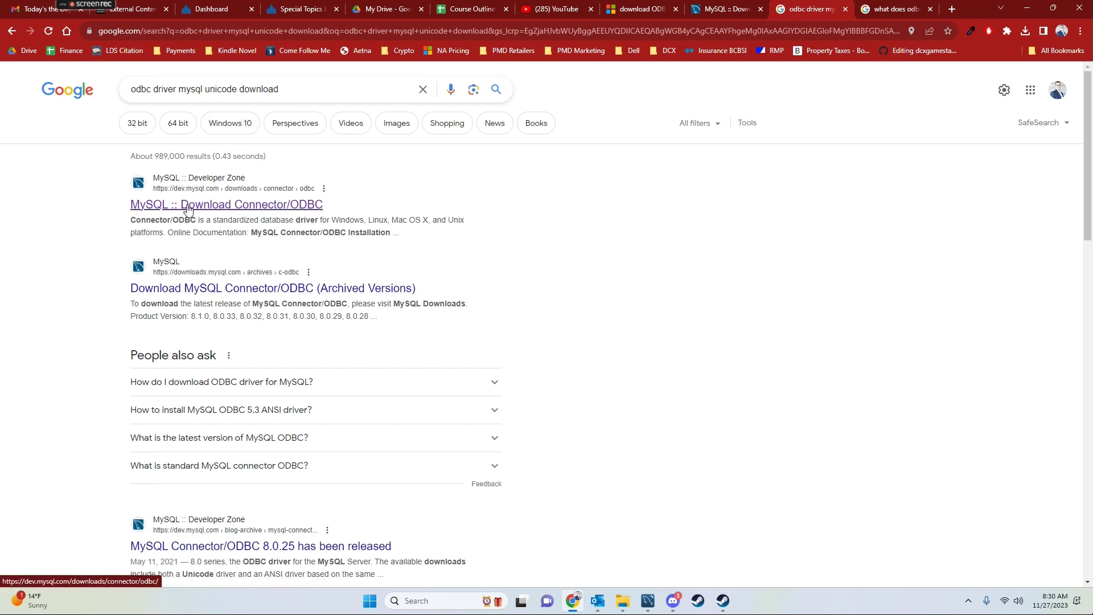
pyautogui.click(197, 206)
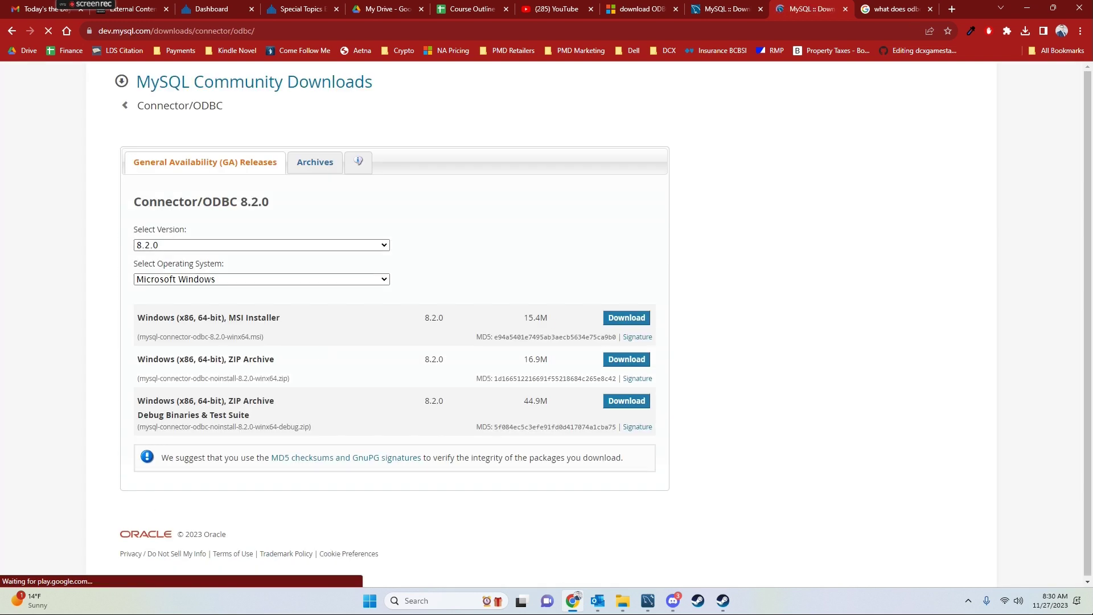
pyautogui.click(265, 281)
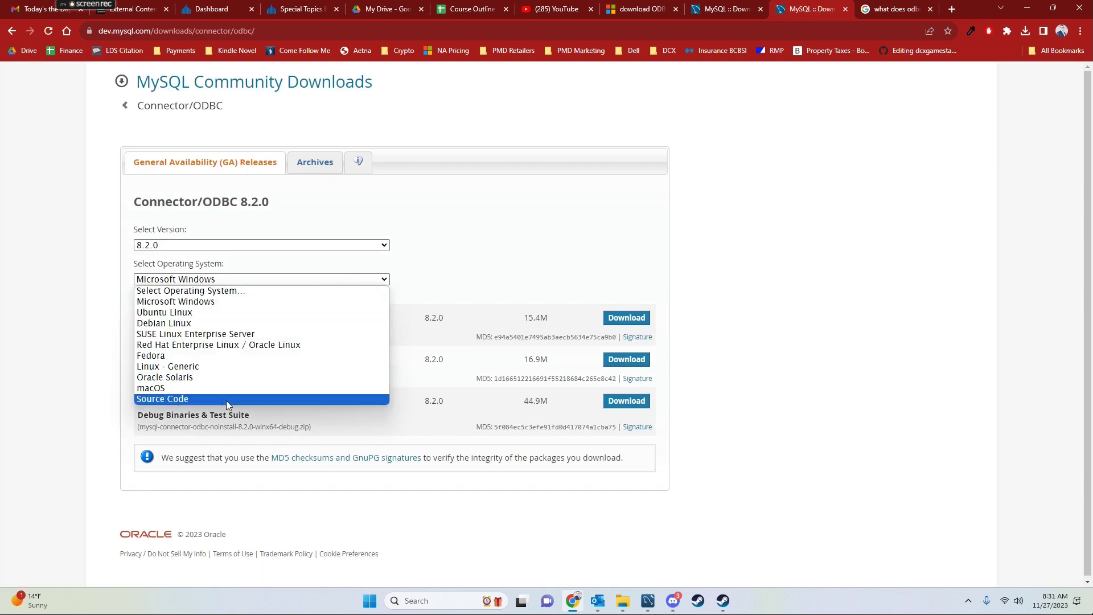
pyautogui.click(214, 279)
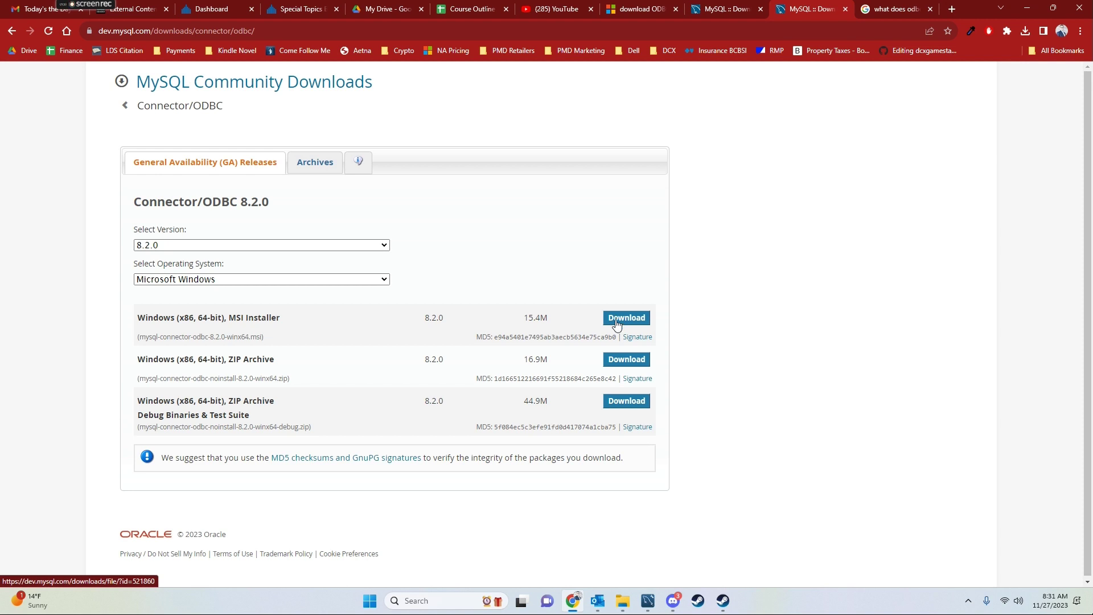
# Launch ODBC Data Sources (64-bit) from the Windows search
pyautogui.click(376, 603)
pyautogui.write('odbc')
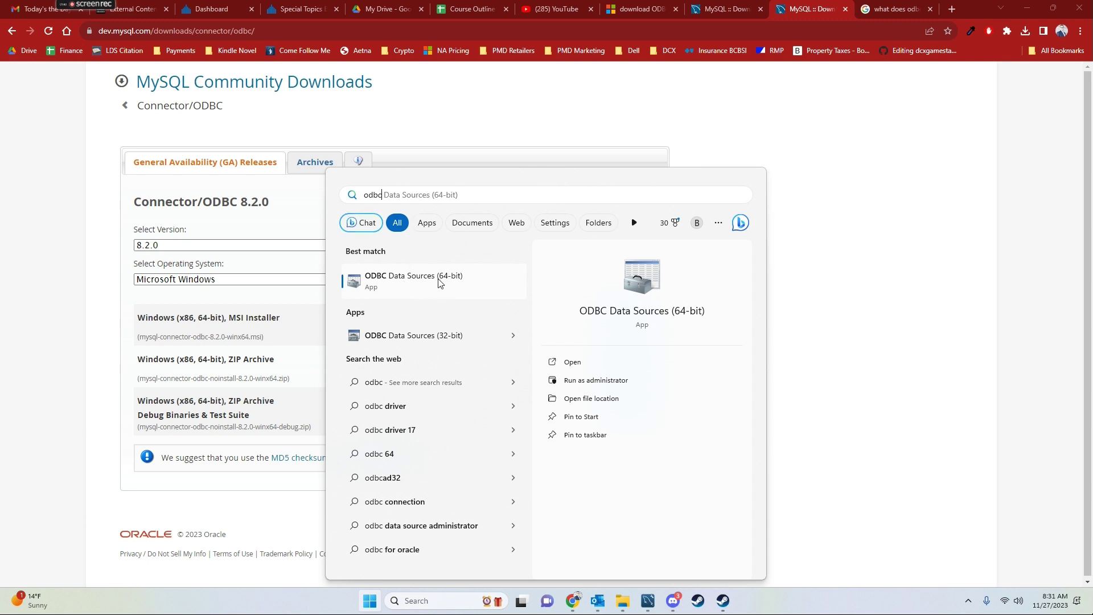
pyautogui.click(420, 280)
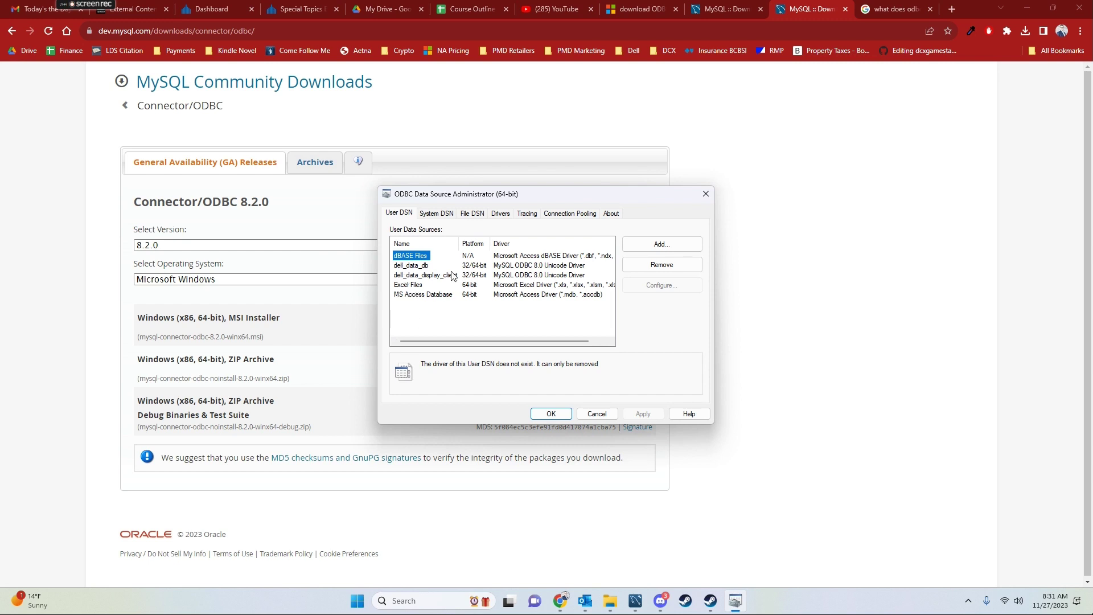
# Confirm the MySQL ODBC 8.0 ANSI and Unicode drivers are installed, then return to User DSN
pyautogui.click(504, 215)
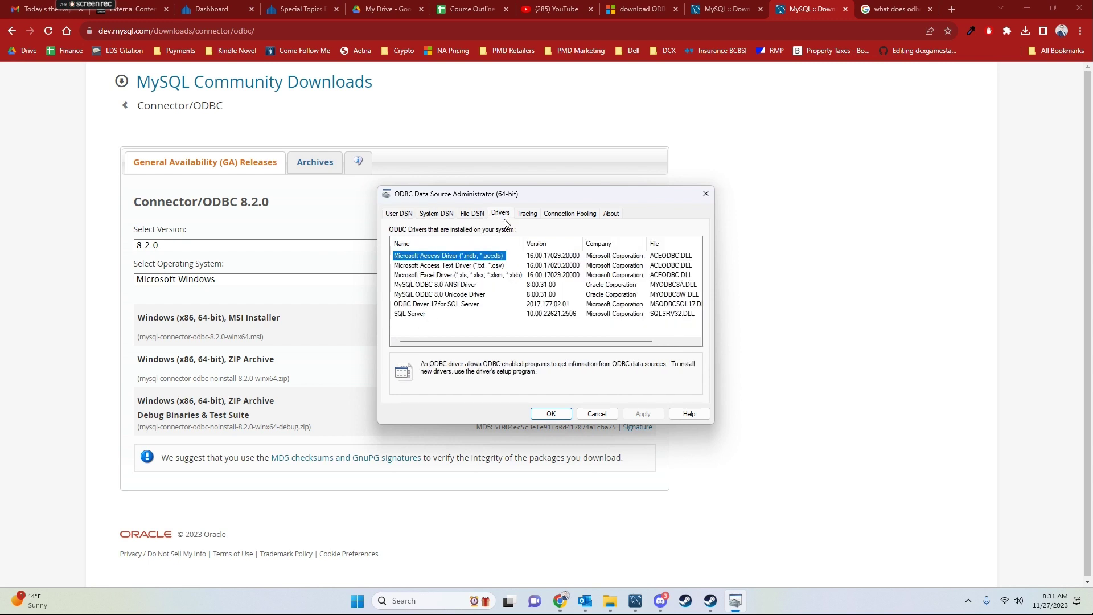
pyautogui.click(456, 286)
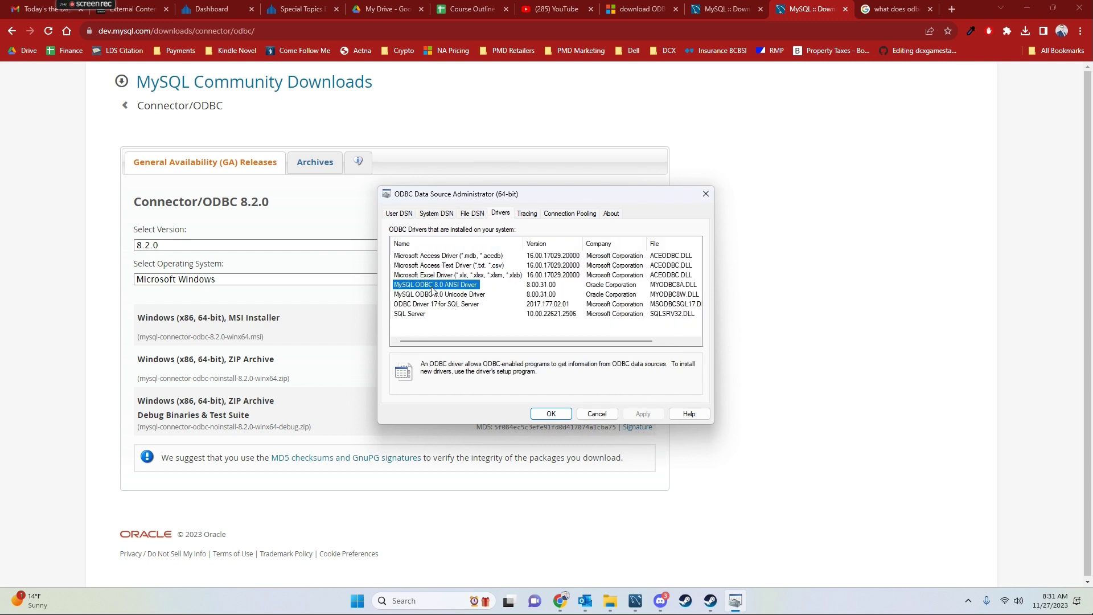
pyautogui.click(406, 296)
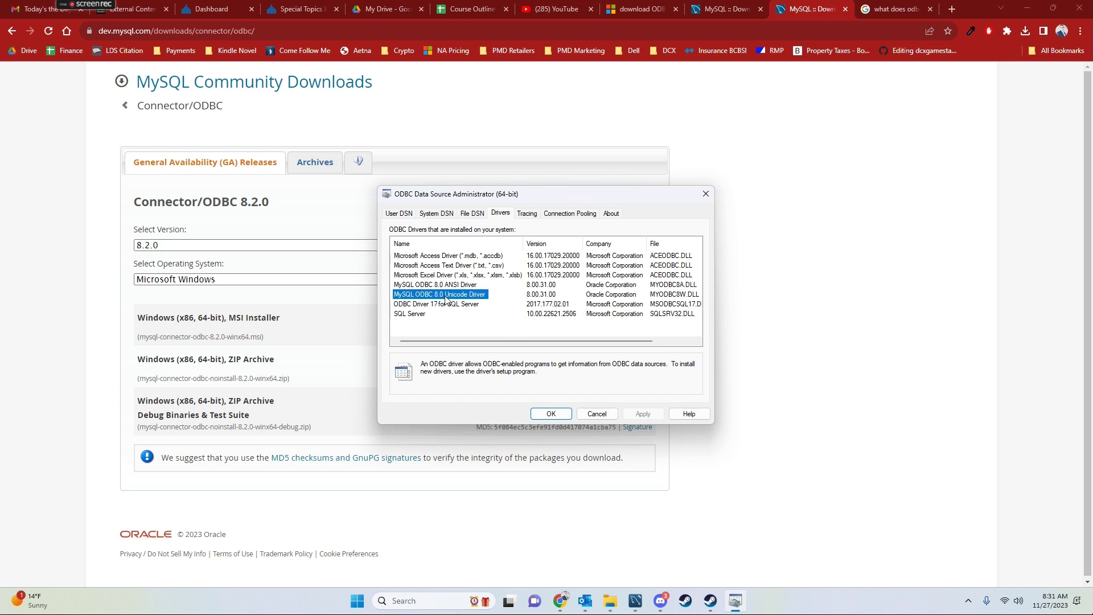
pyautogui.click(398, 216)
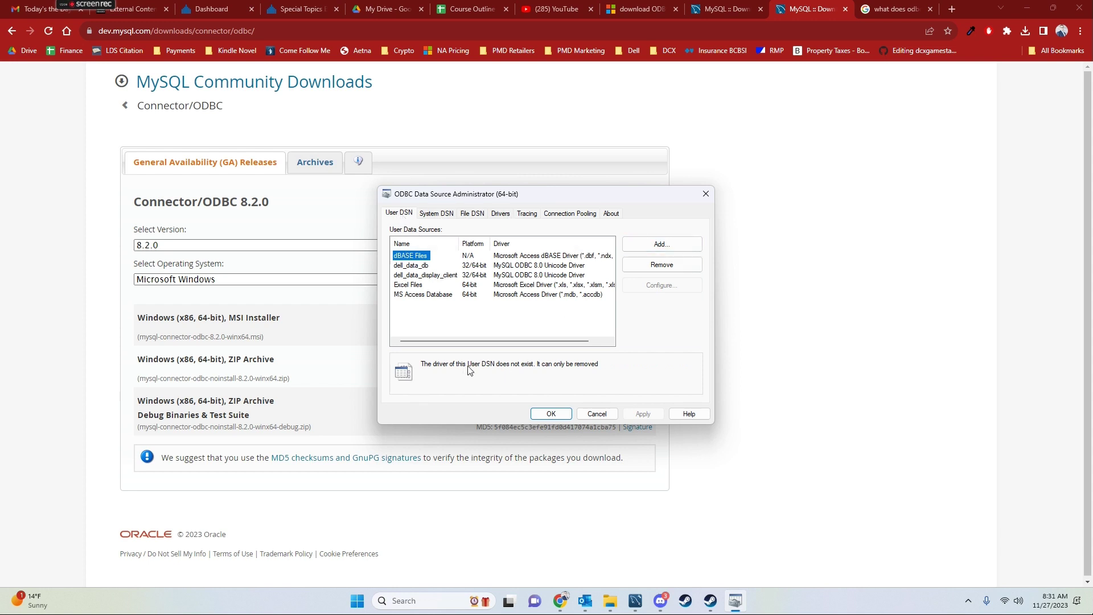
# Add a user DSN on the MySQL ODBC 8.0 Unicode Driver and begin naming it for project 3
pyautogui.click(660, 246)
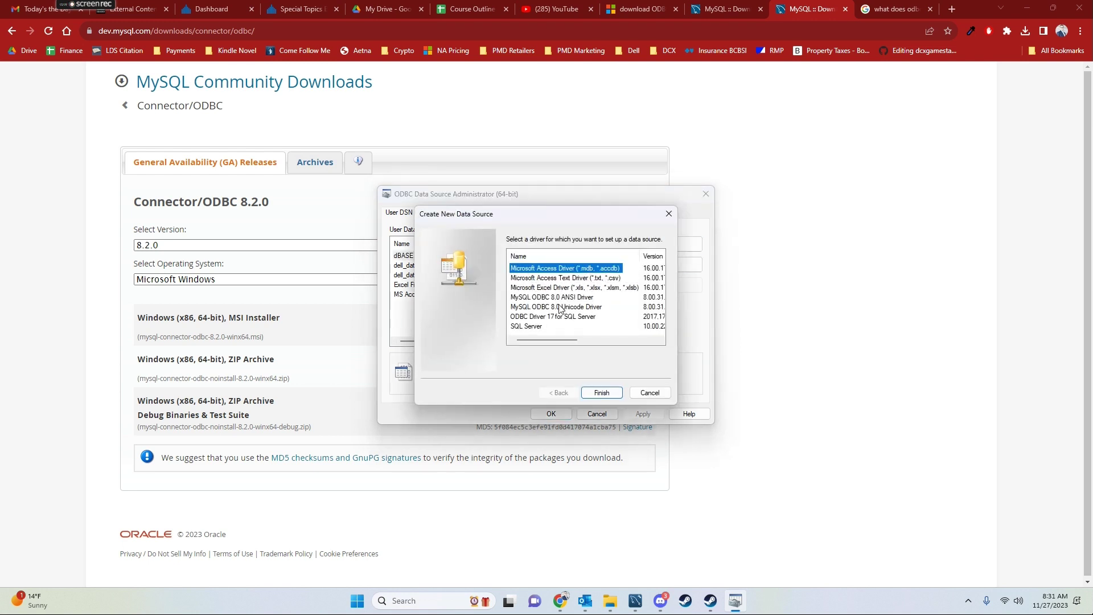
pyautogui.click(562, 308)
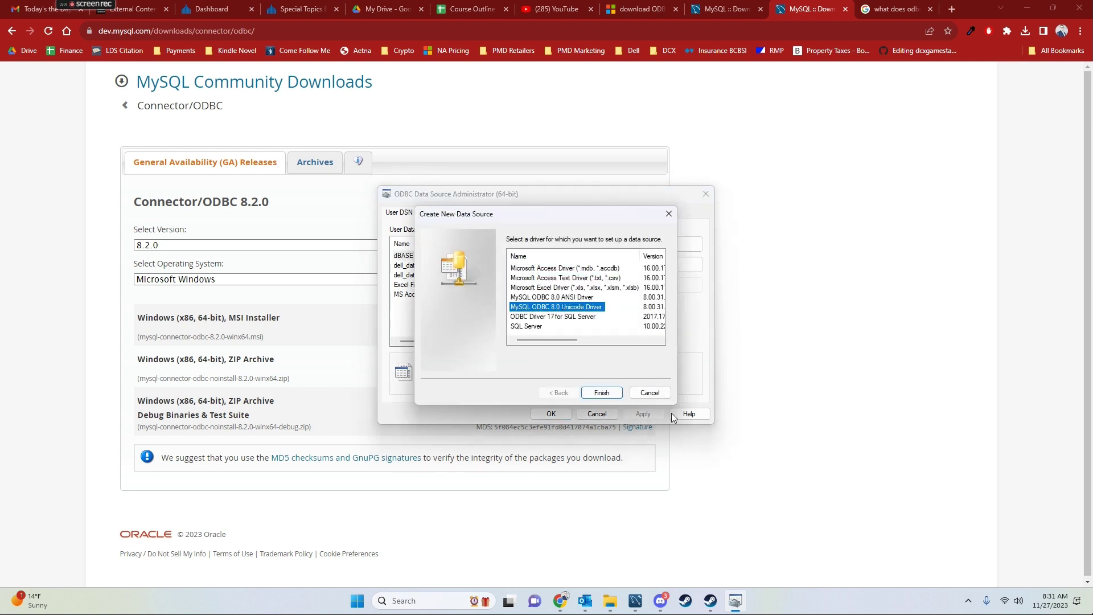
pyautogui.click(596, 394)
pyautogui.moveTo(460, 87); pyautogui.dragTo(587, 127)
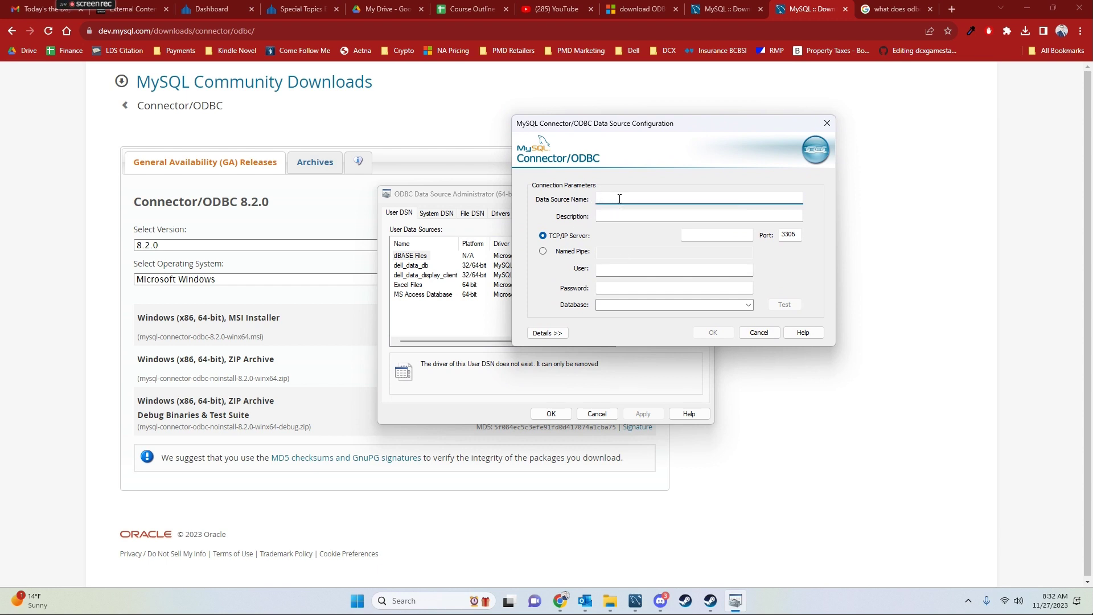
pyautogui.write('eri')
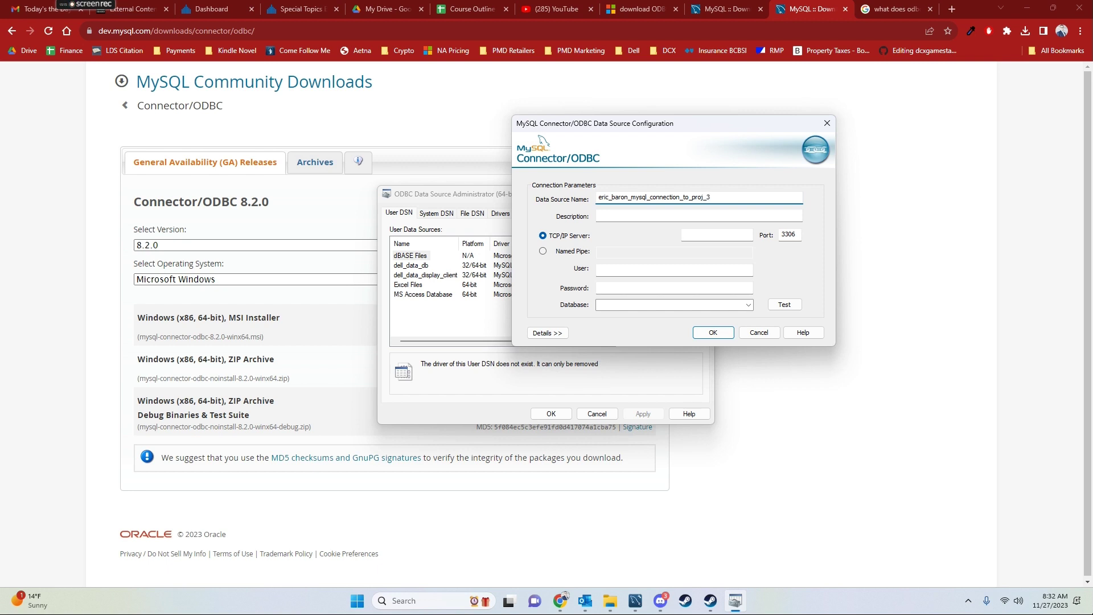
pyautogui.click(715, 235)
# Copy hostname 127.0.0.1 from Workbench's local_dell_db_connection into the DSN's TCP/IP Server field
pyautogui.click(635, 600)
pyautogui.click(11, 20)
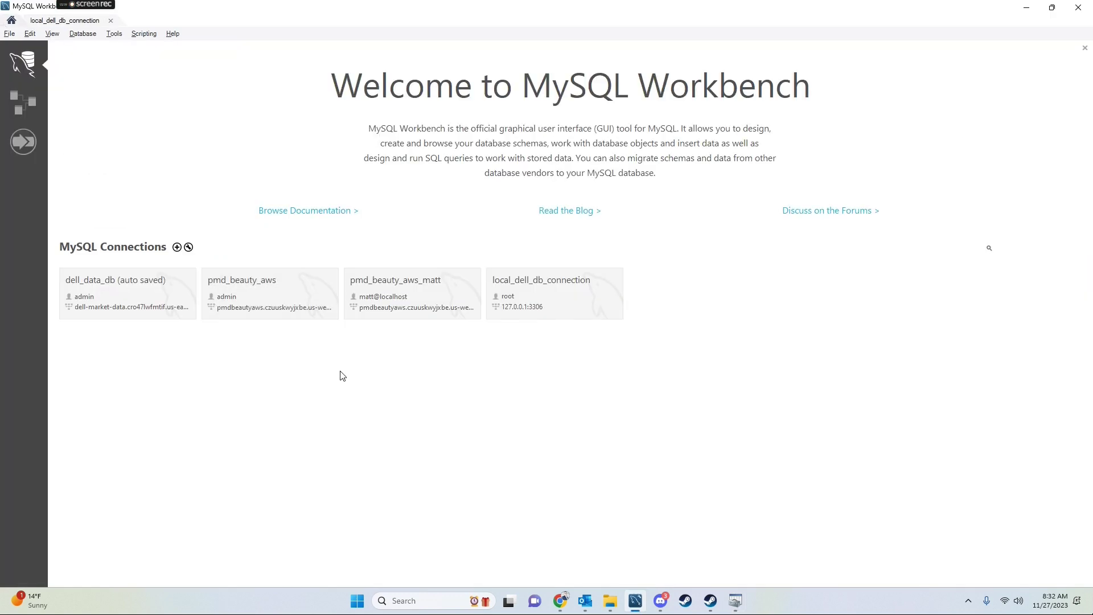
pyautogui.rightClick(562, 301)
pyautogui.click(613, 313)
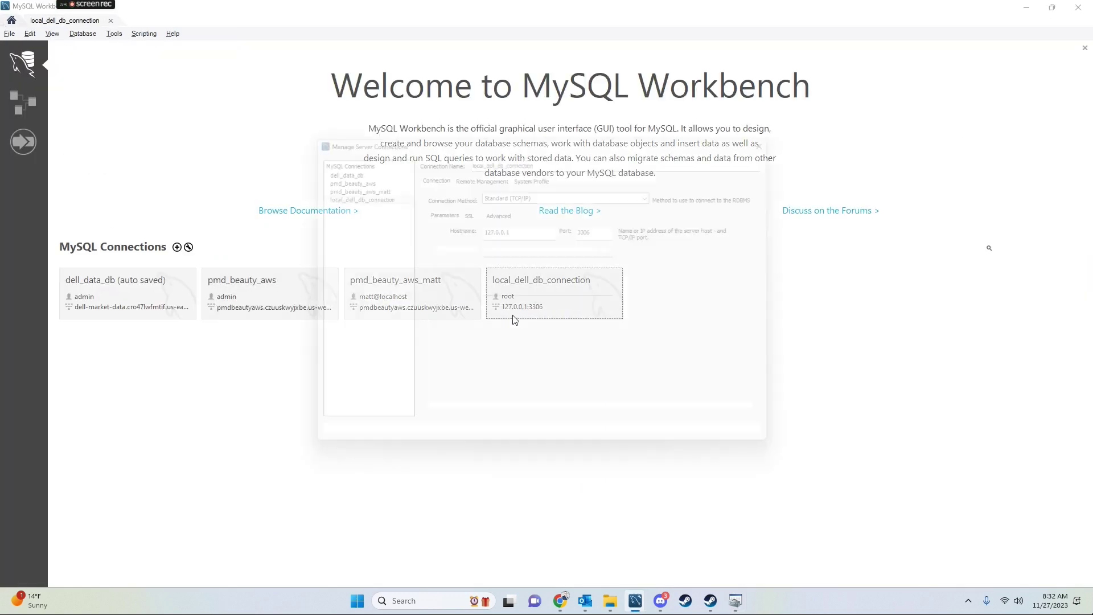
pyautogui.click(522, 227)
pyautogui.doubleClick(523, 227)
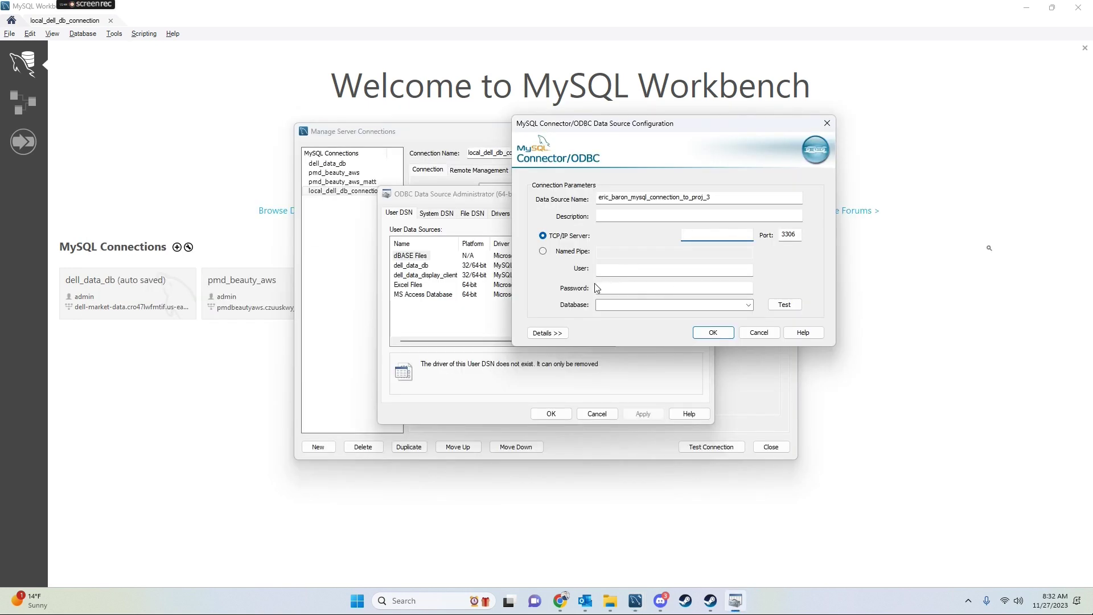
pyautogui.write('127.0.0.1')
# Enter user root and the password, choose database project_4_adventureworks, and test the connection successfully
pyautogui.click(616, 274)
pyautogui.write('r')
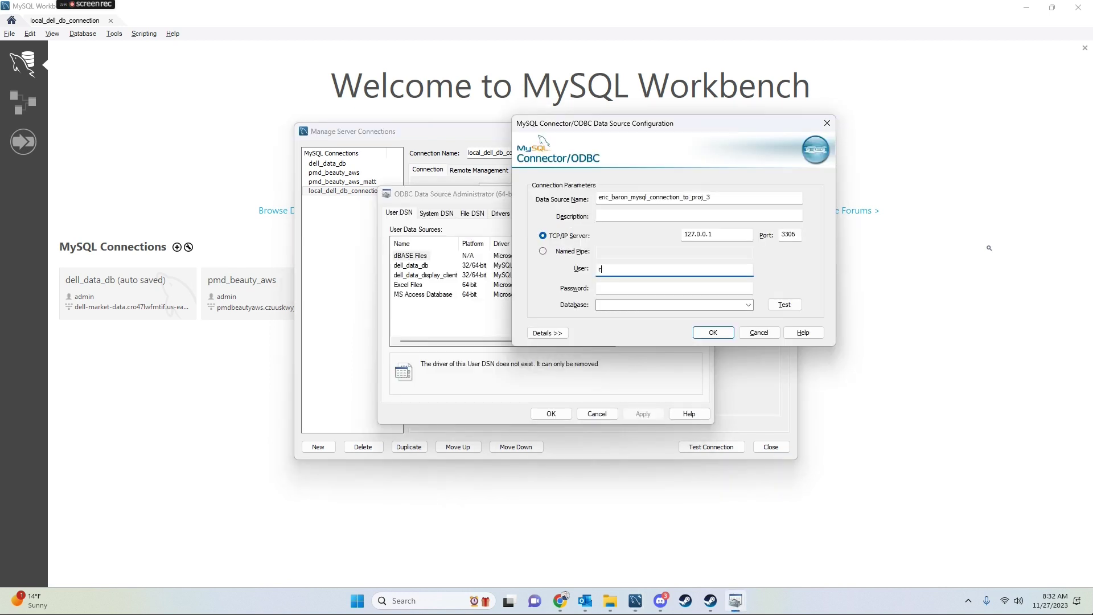
pyautogui.write('oot')
pyautogui.press('Tab')
pyautogui.write('••••••••••')
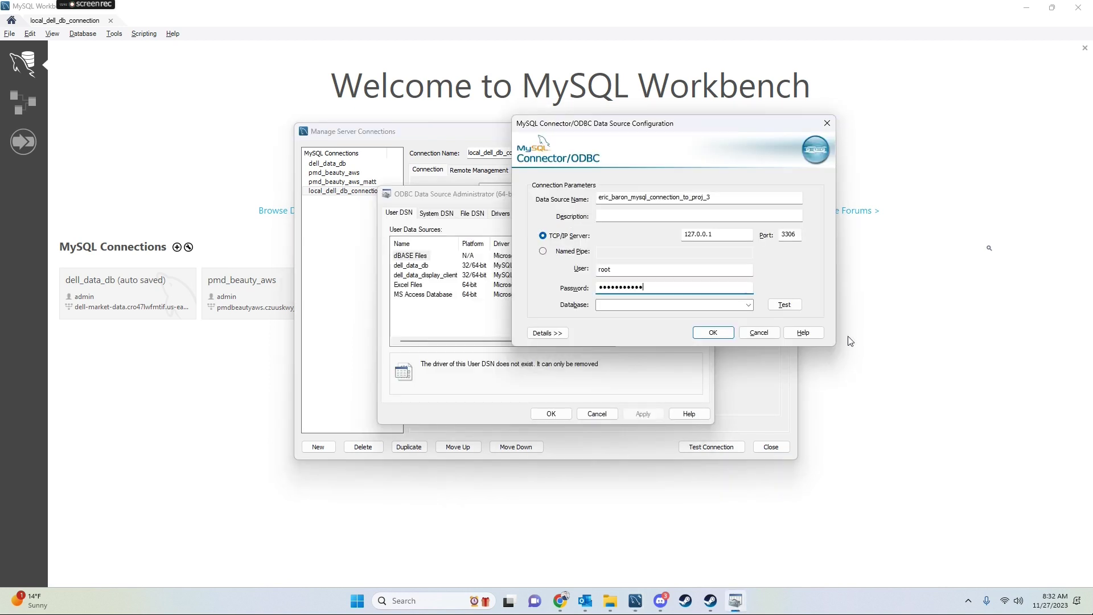
pyautogui.click(748, 305)
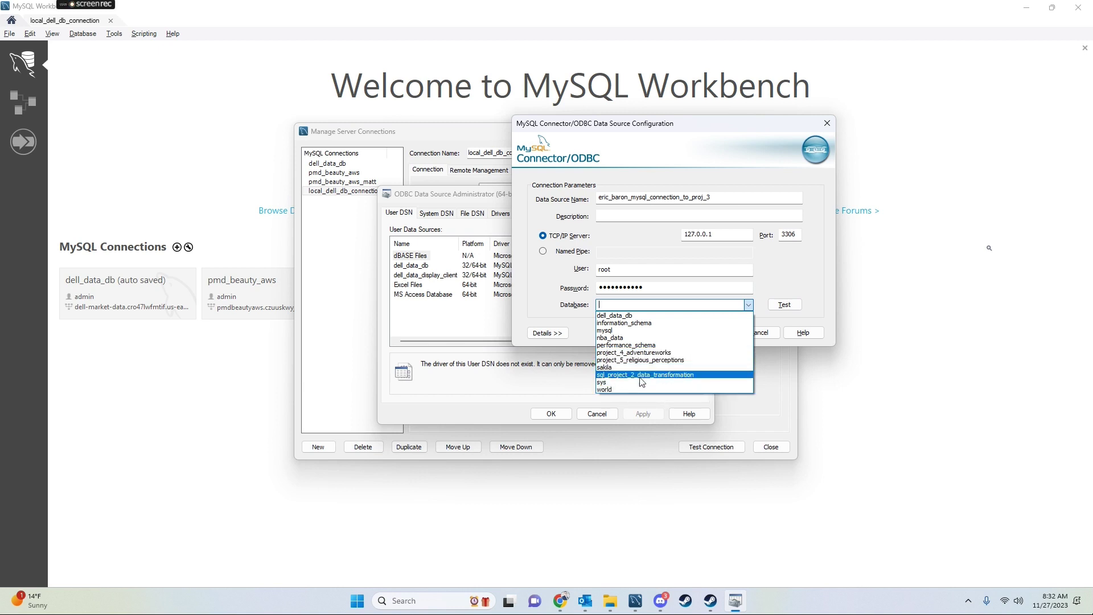
pyautogui.click(632, 352)
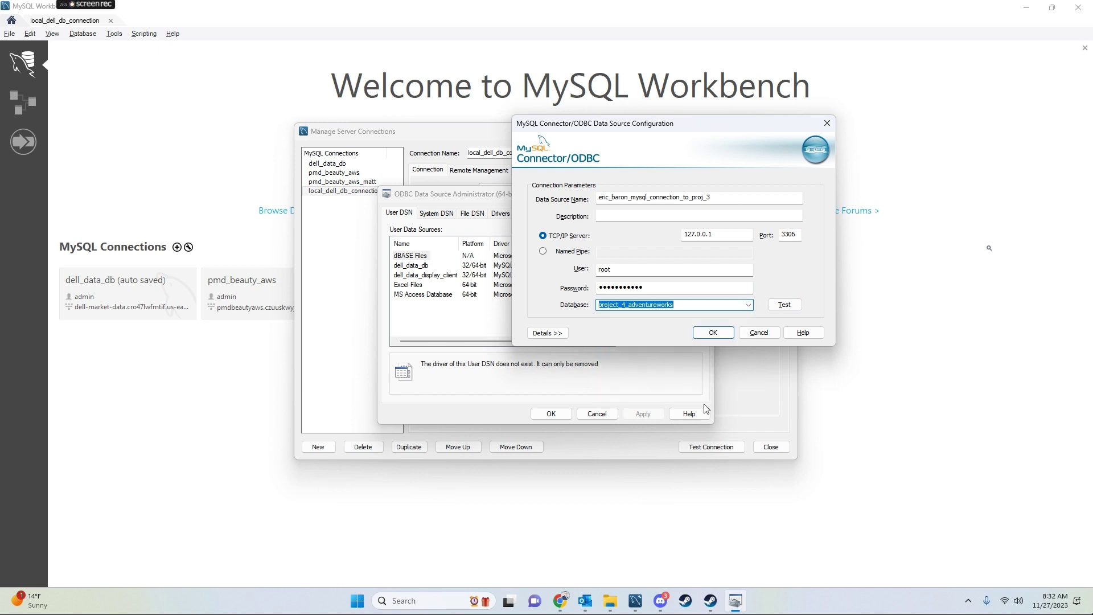
pyautogui.click(784, 305)
pyautogui.click(564, 336)
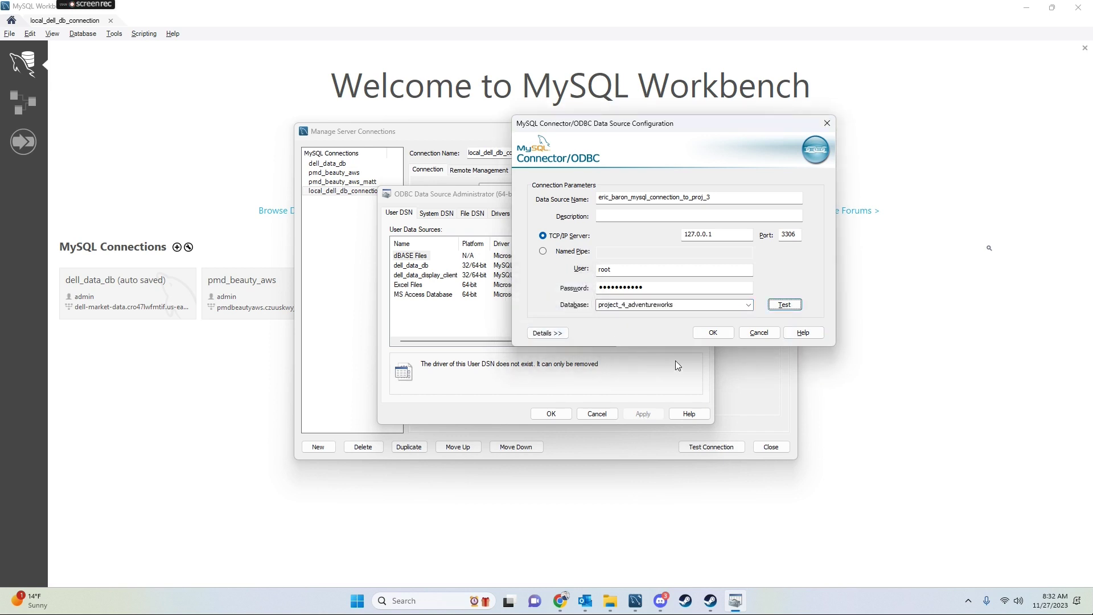
# Close Workbench's connection settings window
pyautogui.click(635, 600)
pyautogui.click(592, 533)
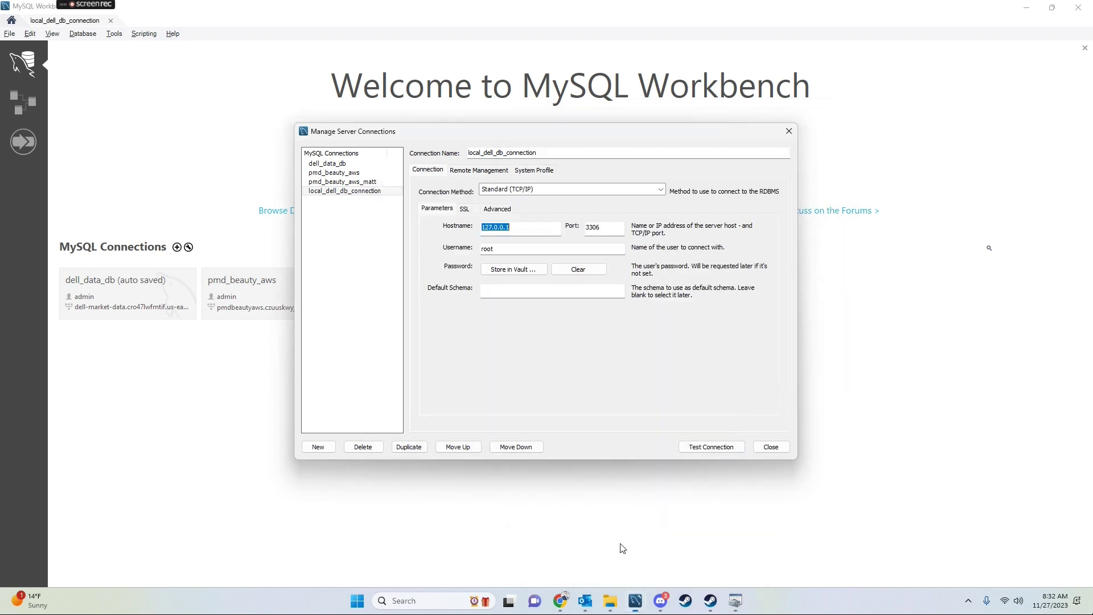
pyautogui.click(789, 131)
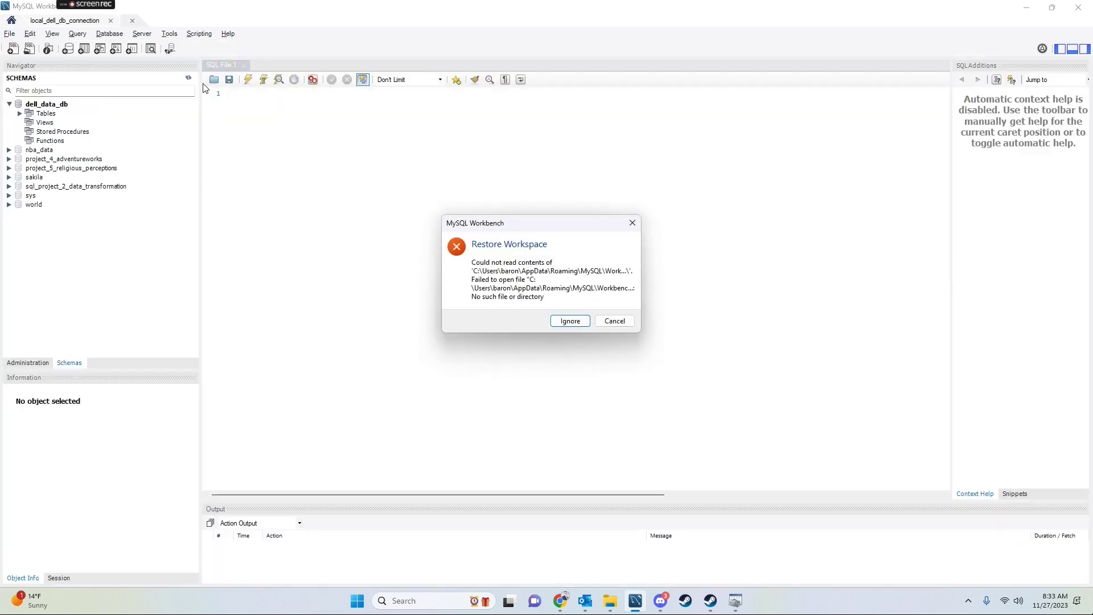
# Dismiss the workspace restore error and run CREATE DATABASE project_3_excel_to_mysql
pyautogui.click(599, 324)
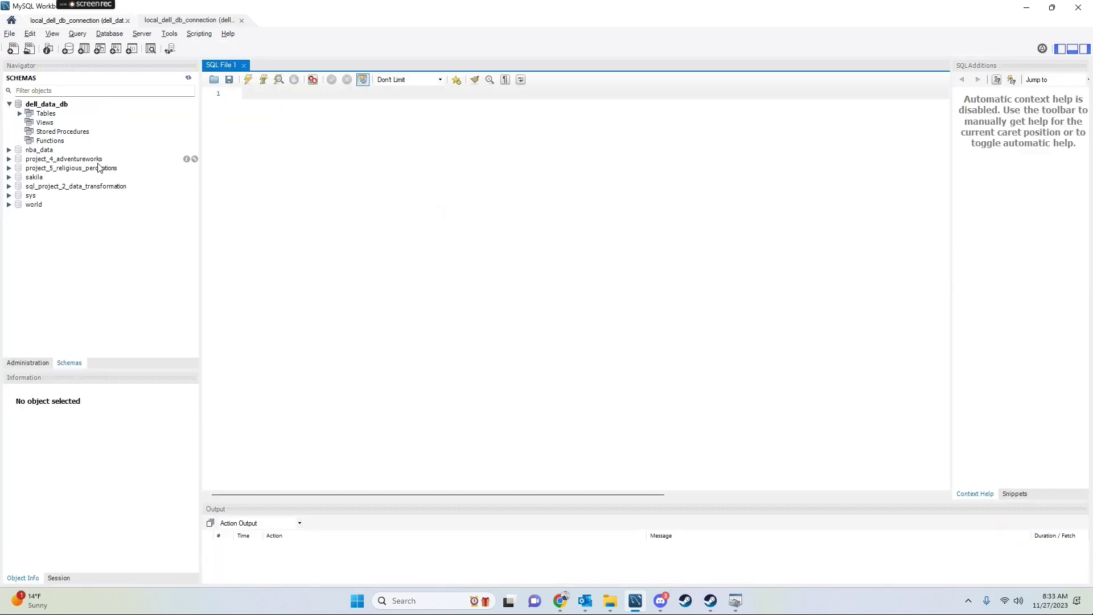
pyautogui.write('CREATE')
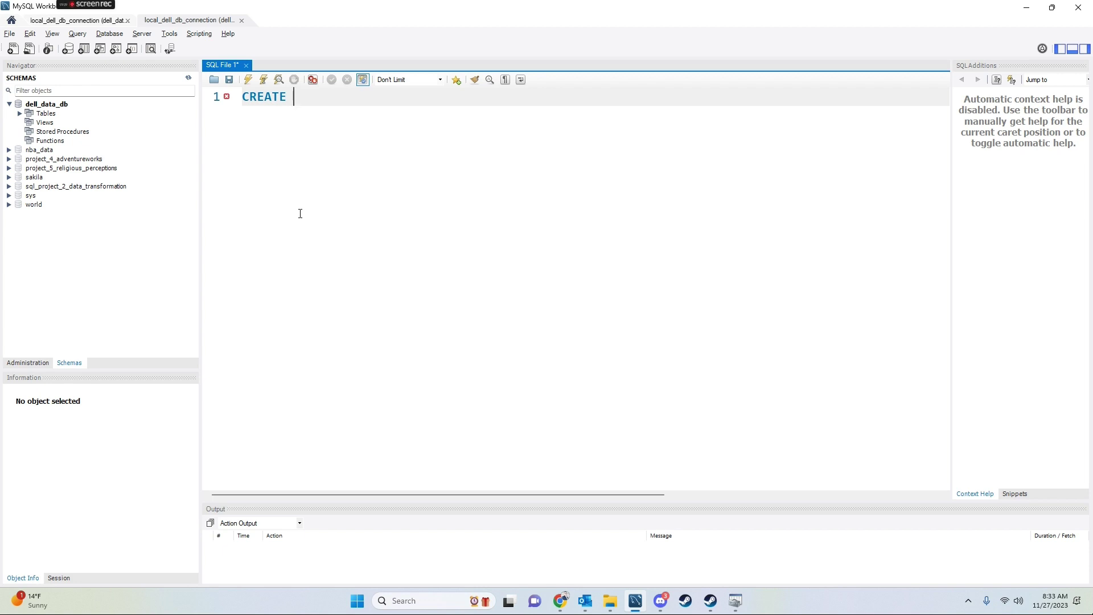
pyautogui.write(' DATABASE project_3_')
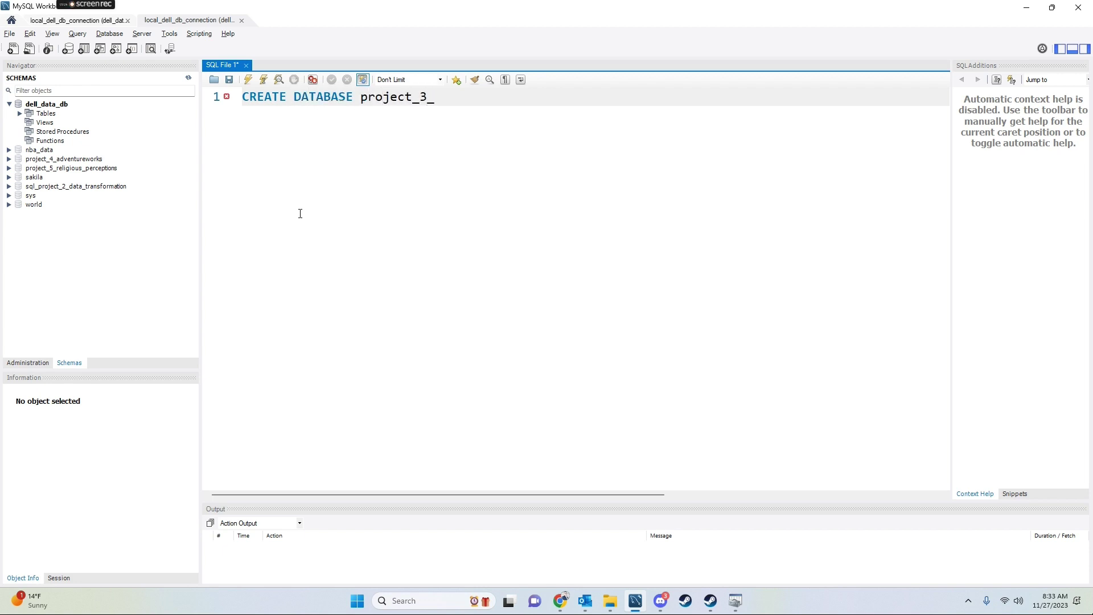
pyautogui.write('excel')
pyautogui.press('BackSpace')
pyautogui.write('_t_')
pyautogui.write('_mysql')
pyautogui.hotkey('ctrl', 'Return')
# Run USE project_3_excel_to_mysql, refresh the Navigator schemas, and bring back the ODBC dialog
pyautogui.press('End')
pyautogui.press('Return')
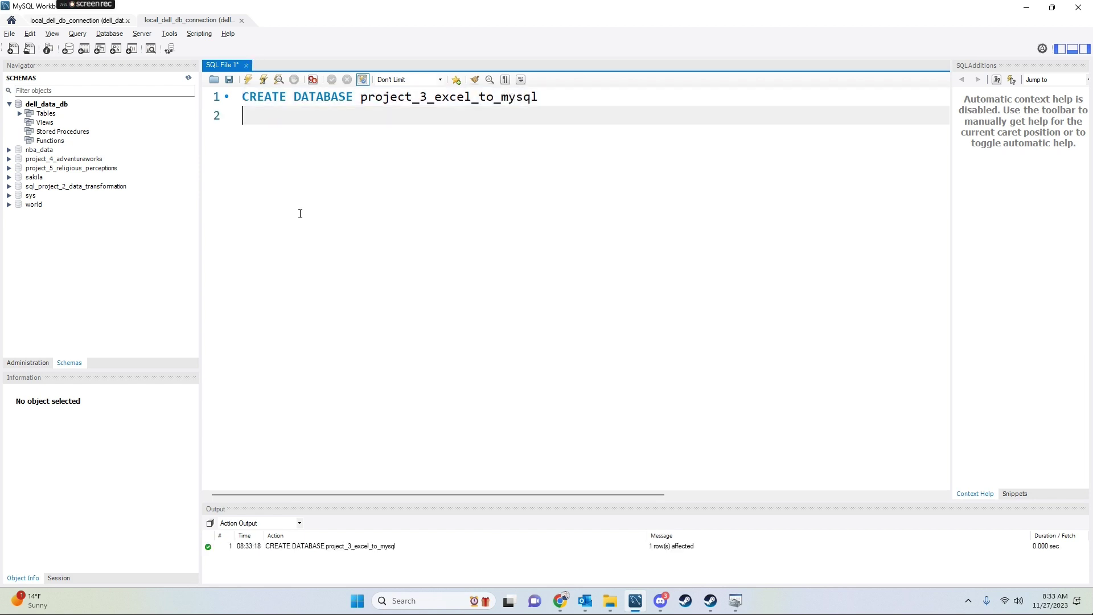
pyautogui.write('USE')
pyautogui.doubleClick(432, 97)
pyautogui.hotkey('ctrl', 'c')
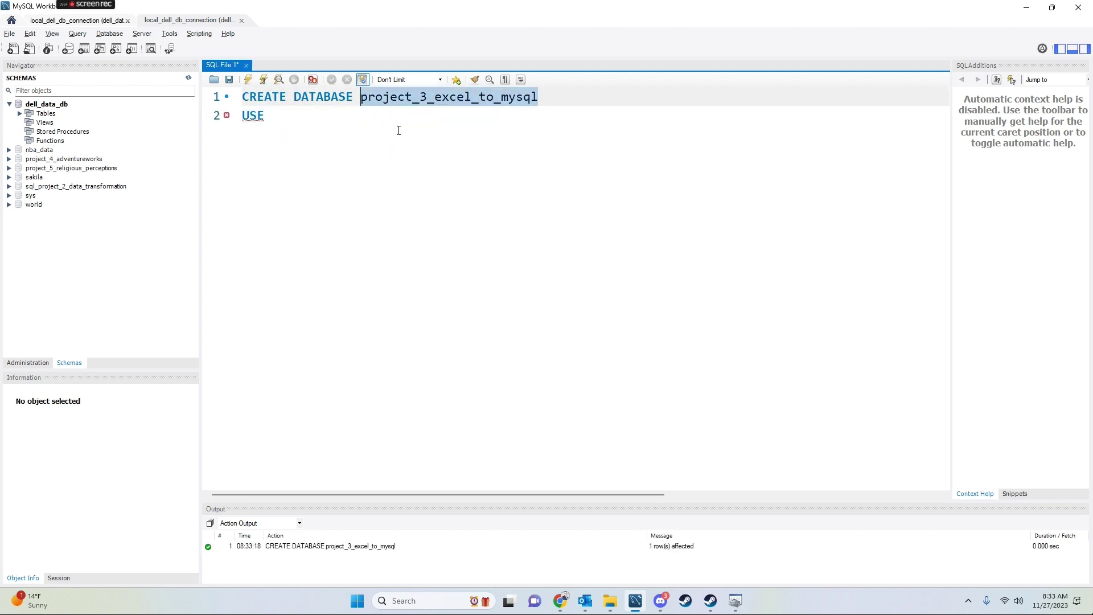
pyautogui.click(399, 126)
pyautogui.hotkey('ctrl', 'v')
pyautogui.write('l')
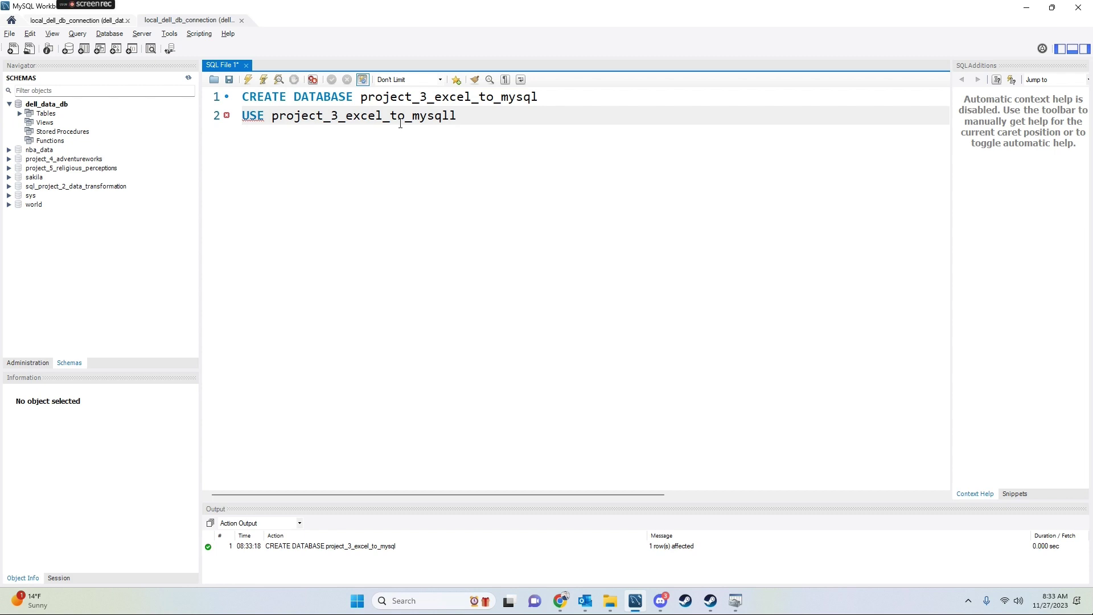
pyautogui.hotkey('shift', 'Home')
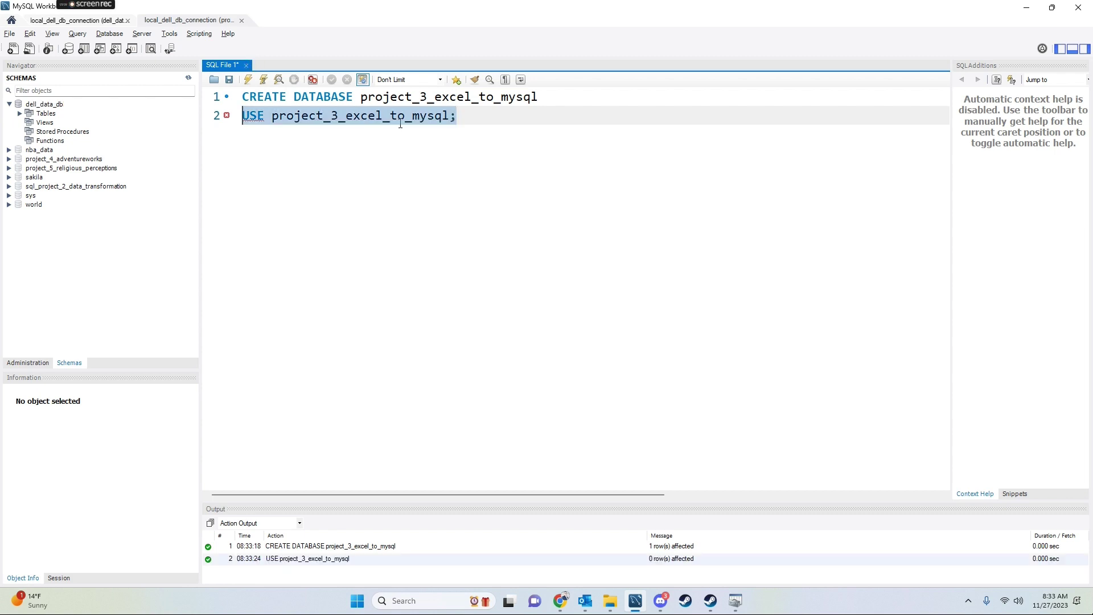
pyautogui.click(189, 77)
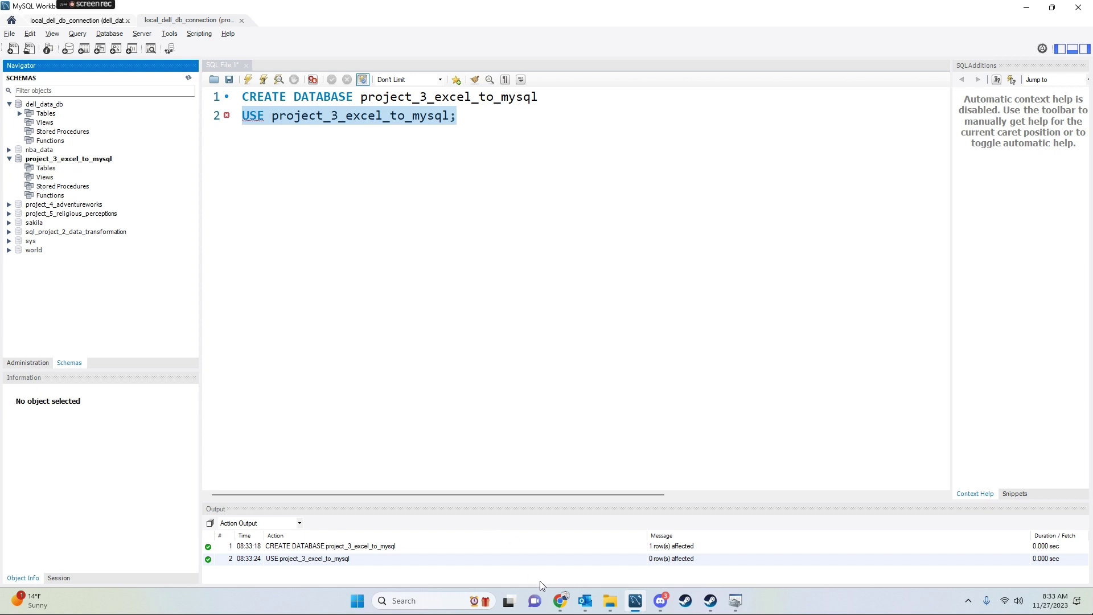
pyautogui.click(560, 602)
pyautogui.click(736, 601)
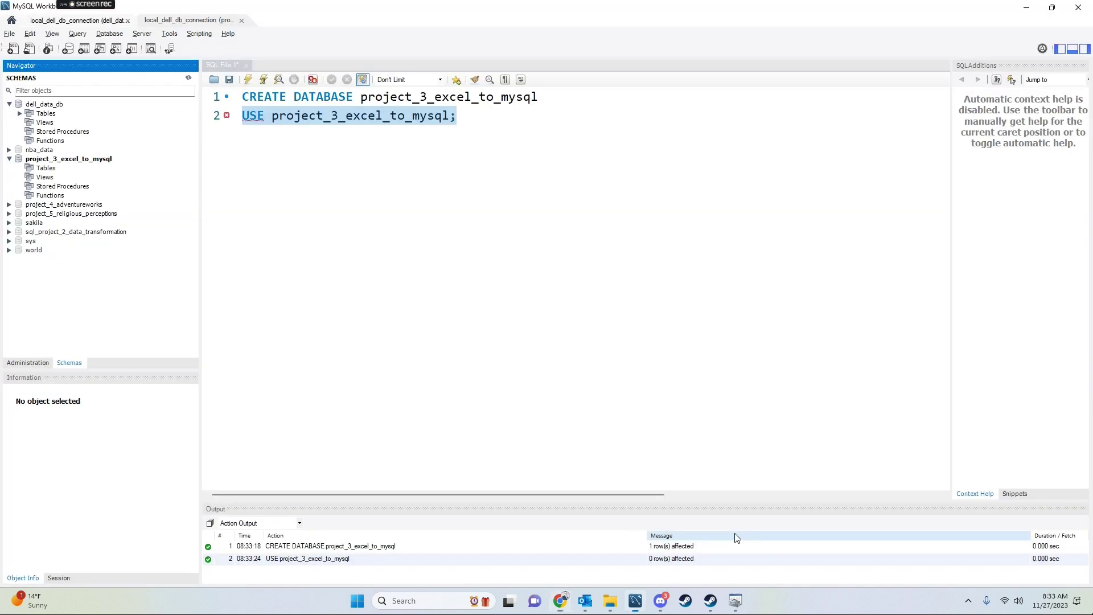
# Discard the previous DSN setup and start a fresh one with the MySQL ODBC 8.0 Unicode Driver
pyautogui.click(748, 305)
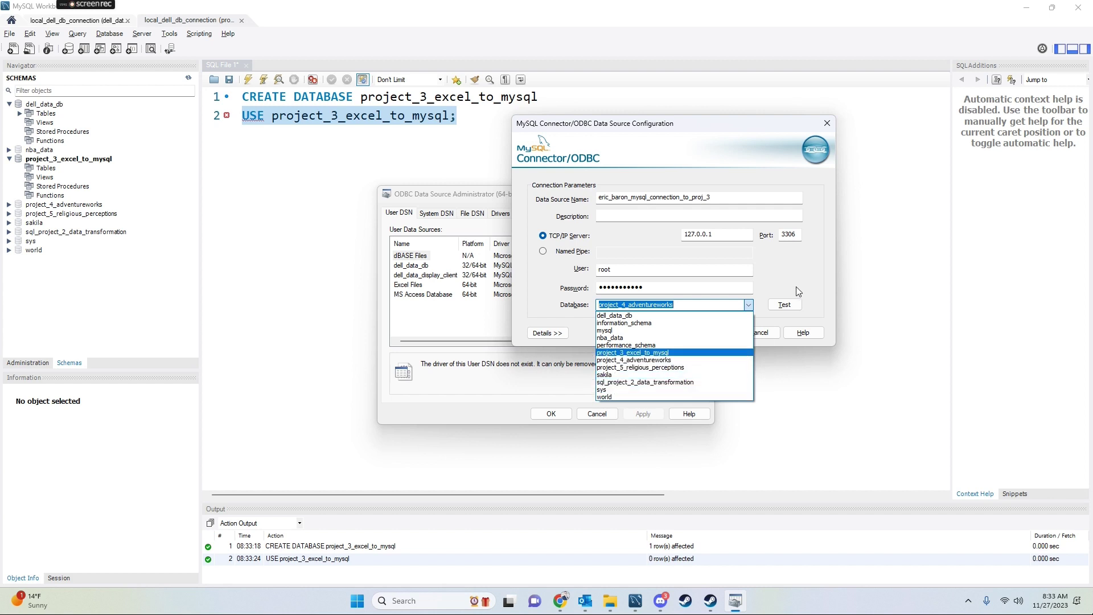
pyautogui.click(734, 336)
pyautogui.click(735, 336)
pyautogui.click(661, 244)
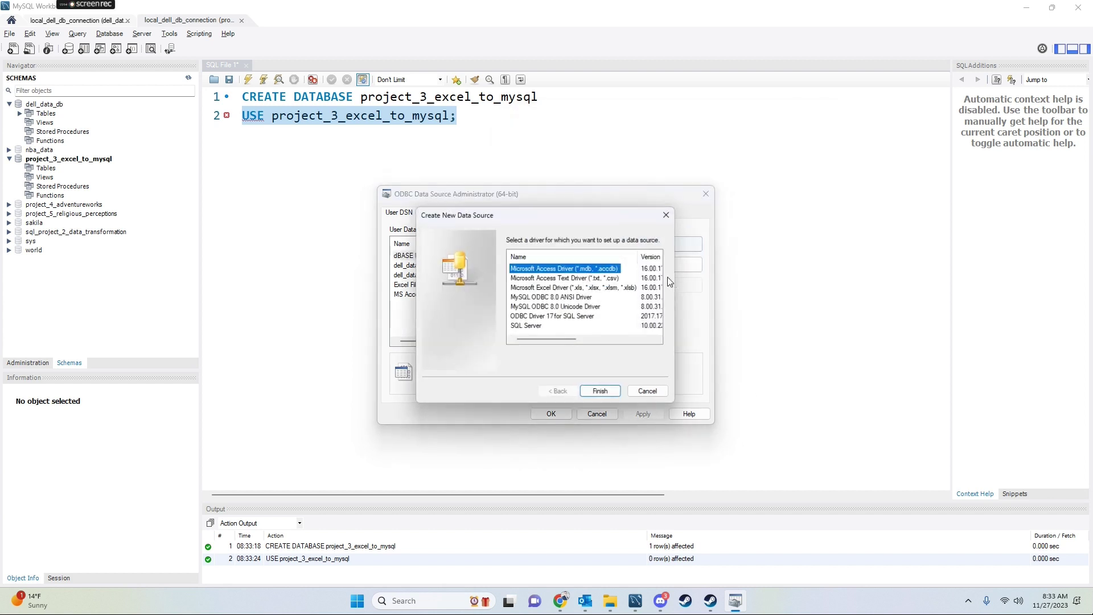
pyautogui.click(559, 306)
pyautogui.click(606, 393)
pyautogui.click(621, 265)
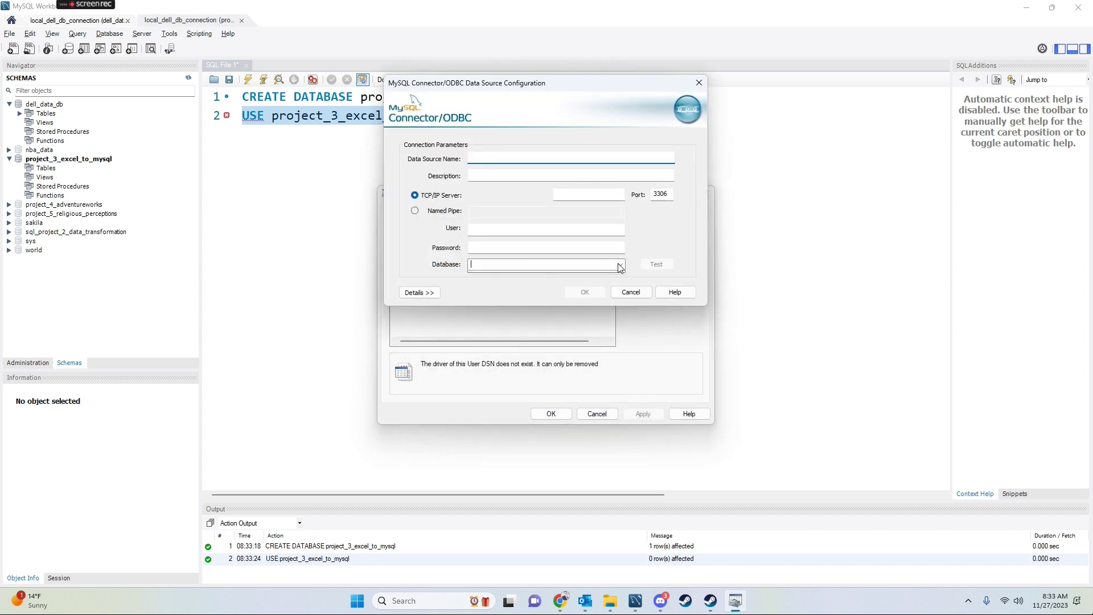
pyautogui.click(622, 267)
# Name the new data source project_3_db
pyautogui.click(519, 159)
pyautogui.write('project_3_db')
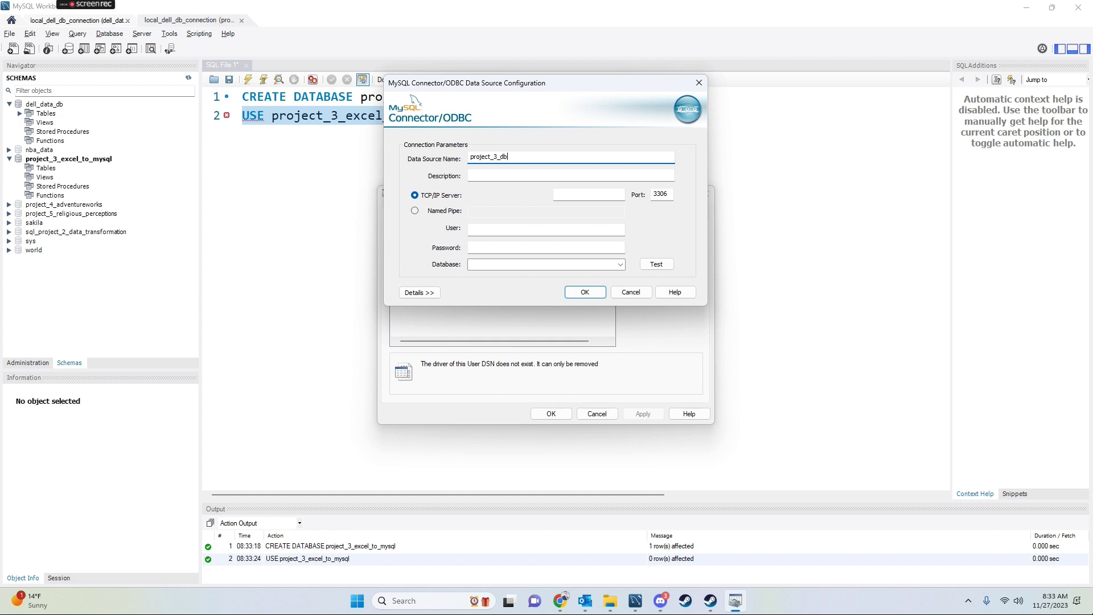
pyautogui.click(593, 195)
pyautogui.hotkey('alt', 'Tab')
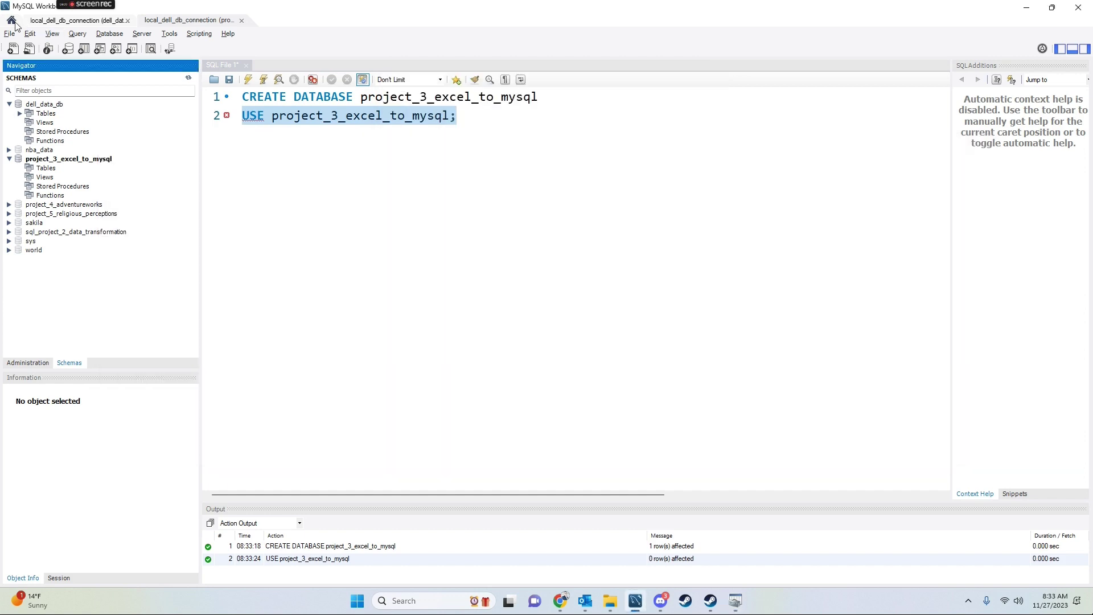
# Check the local connection's hostname in Workbench and enter server 127.0.0.1
pyautogui.click(12, 21)
pyautogui.click(38, 23)
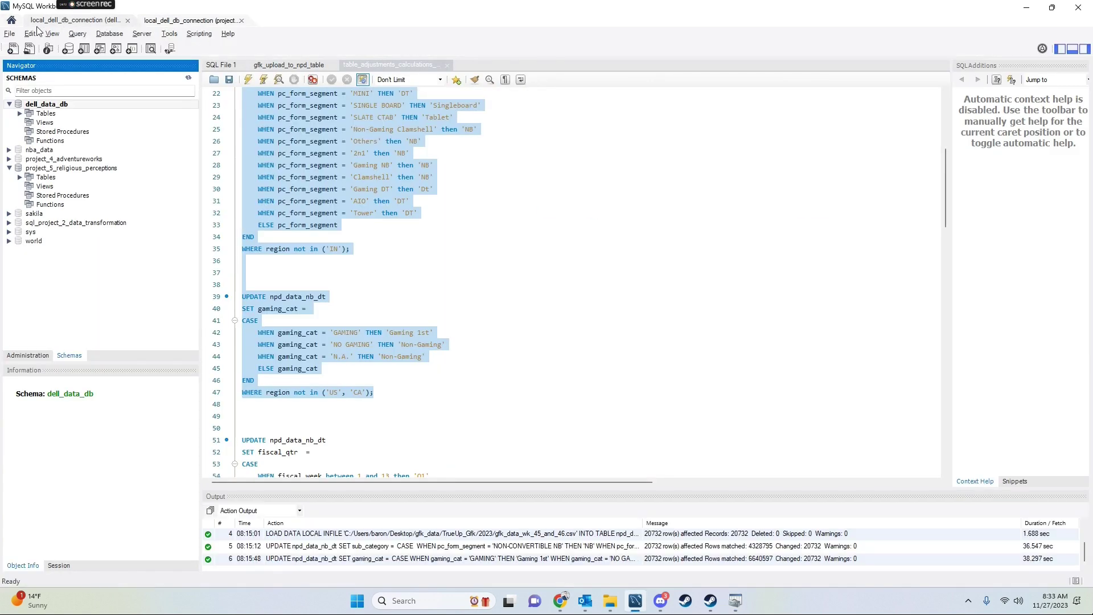
pyautogui.click(12, 20)
pyautogui.rightClick(553, 291)
pyautogui.click(628, 313)
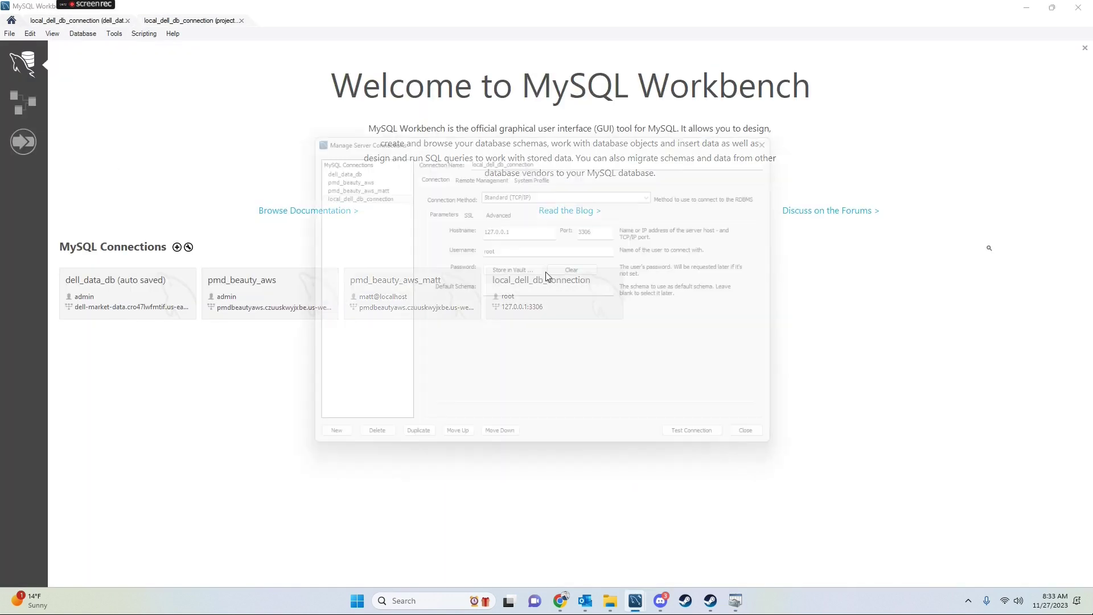
pyautogui.doubleClick(501, 217)
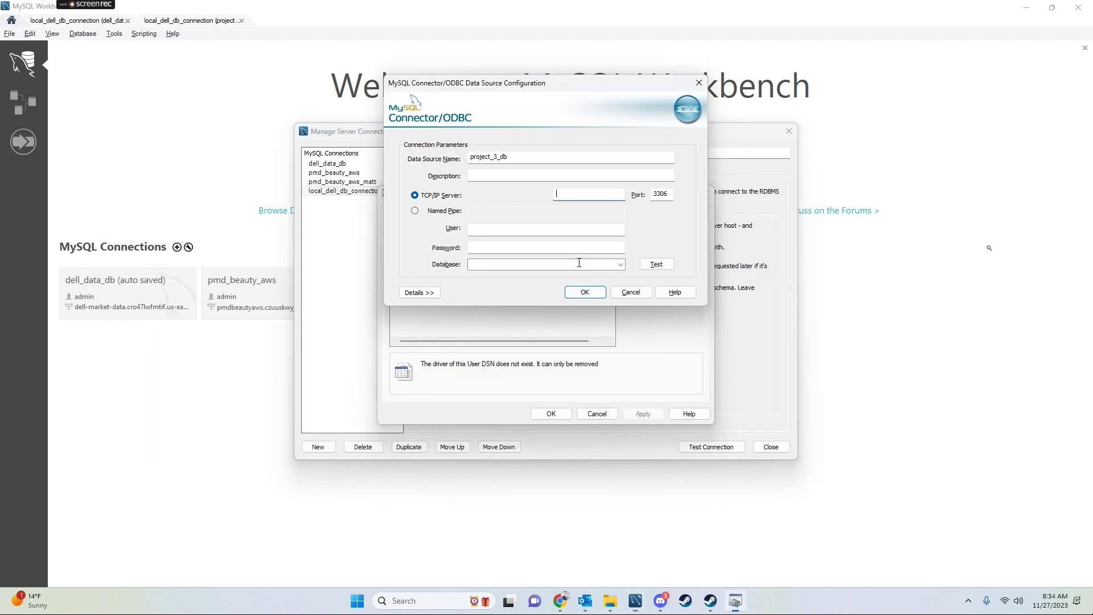
pyautogui.write('127.0.0.1')
# Enter user root and the password, then test the connection
pyautogui.press('Tab')
pyautogui.write('ro')
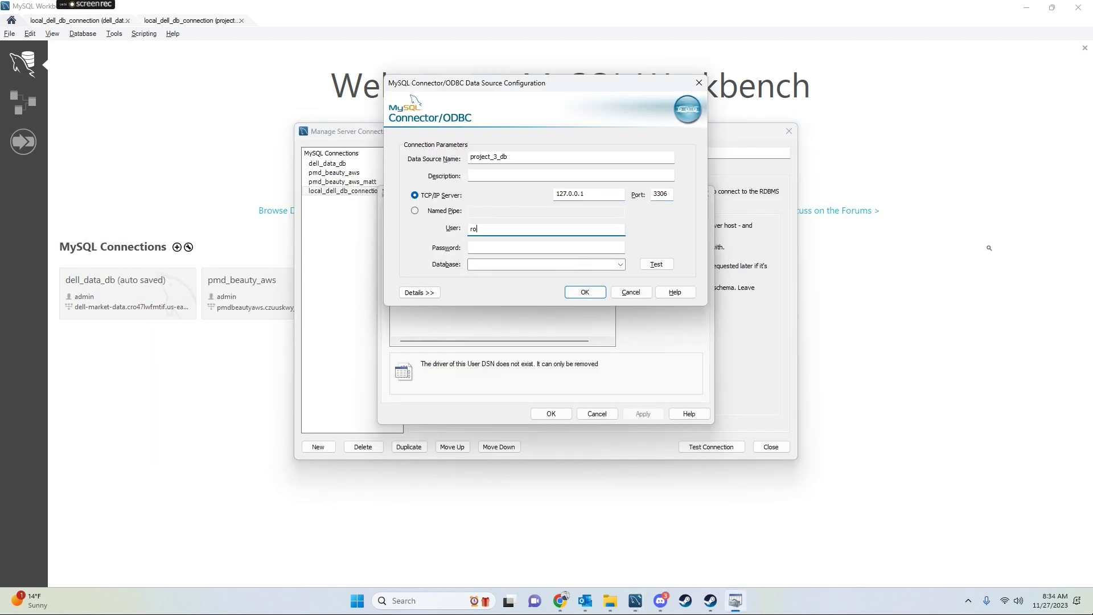
pyautogui.write('ot')
pyautogui.press('Tab')
pyautogui.write('ro')
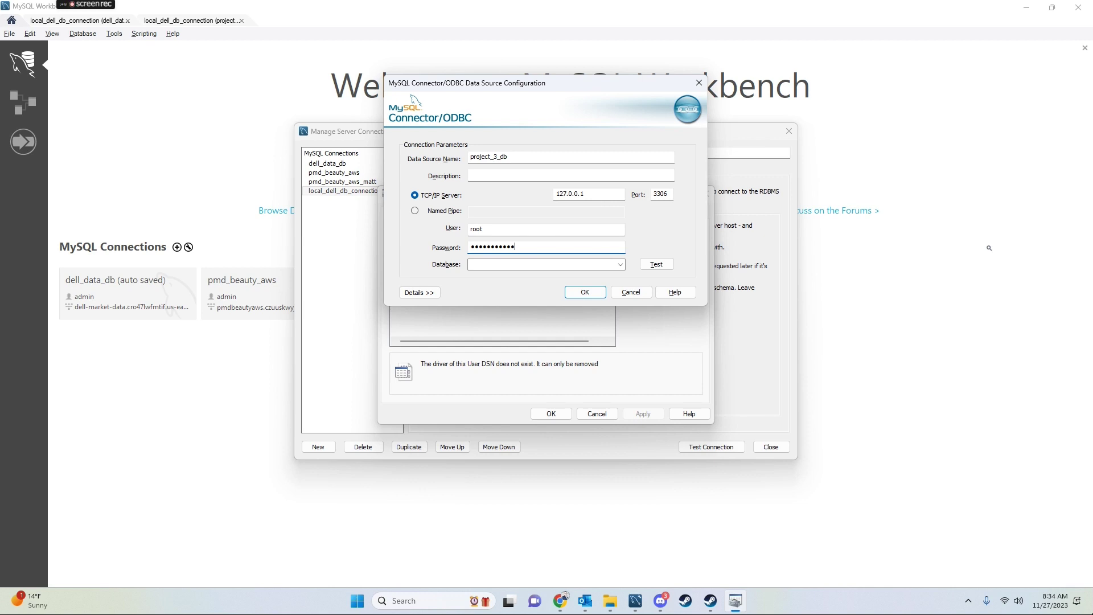
pyautogui.click(656, 264)
pyautogui.click(567, 335)
# Select database project_3_excel_to_mysql, save the project_3_db DSN, and close the administrator
pyautogui.click(620, 265)
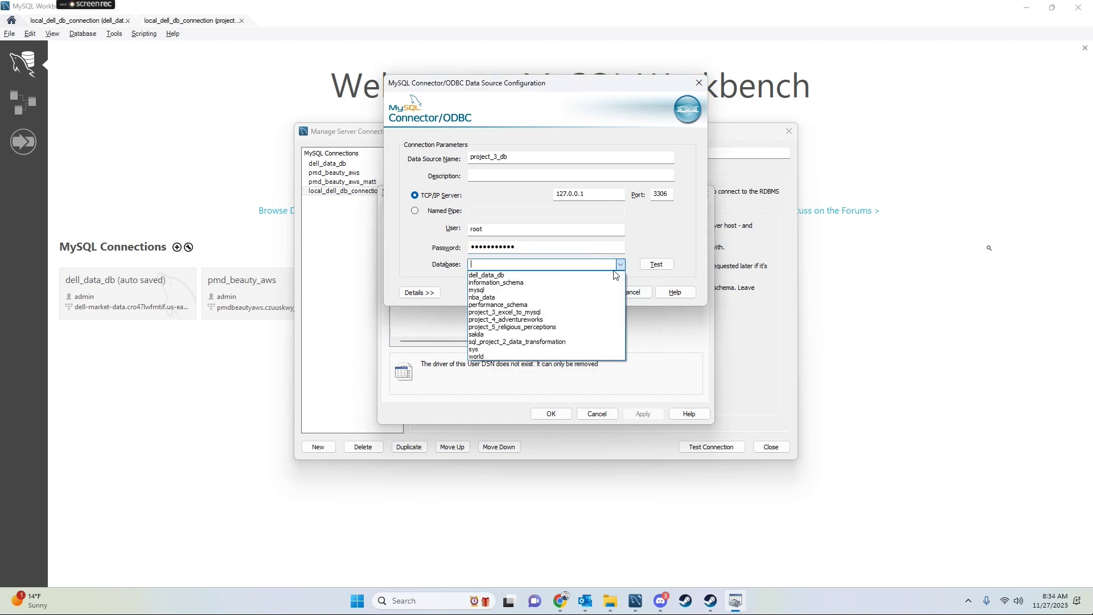
pyautogui.click(522, 314)
pyautogui.click(585, 292)
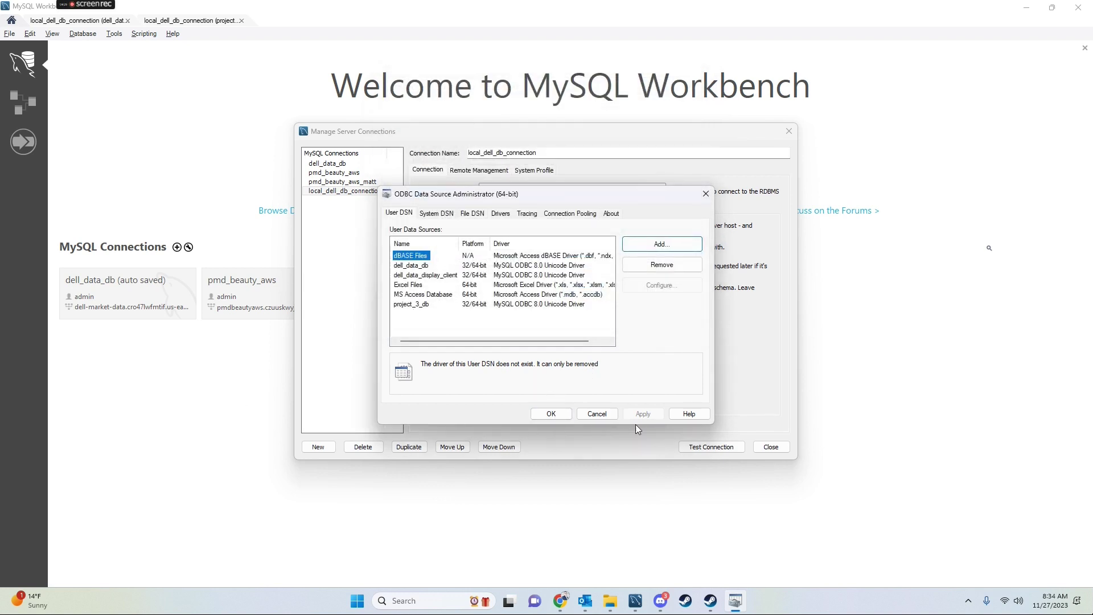
pyautogui.click(557, 415)
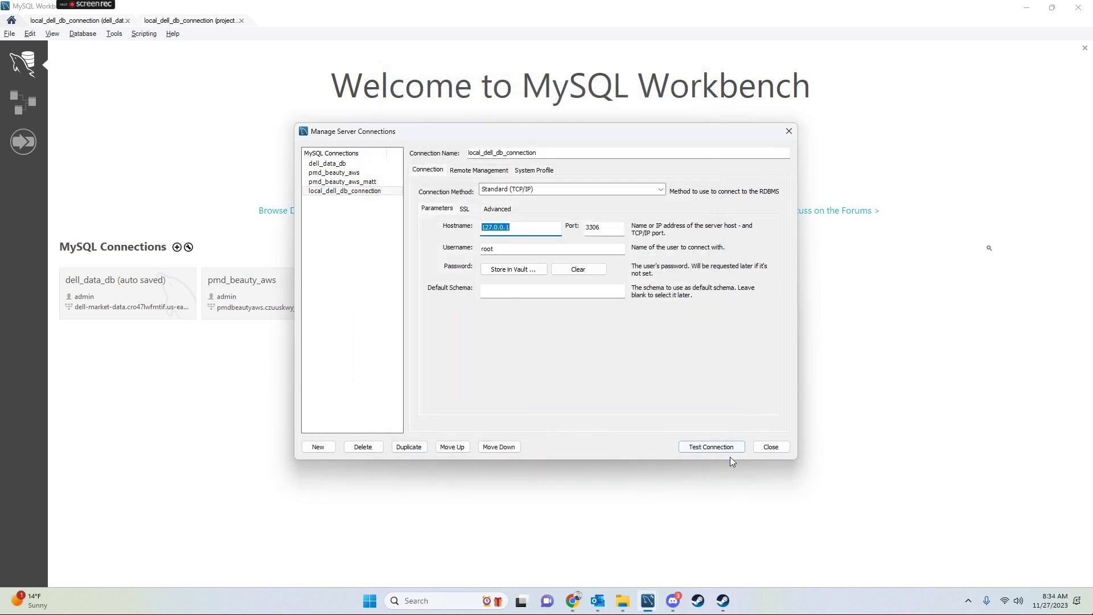
pyautogui.click(770, 448)
# Launch Microsoft Excel from a Start search for 'exce' and create a blank workbook
pyautogui.click(369, 601)
pyautogui.write('exce')
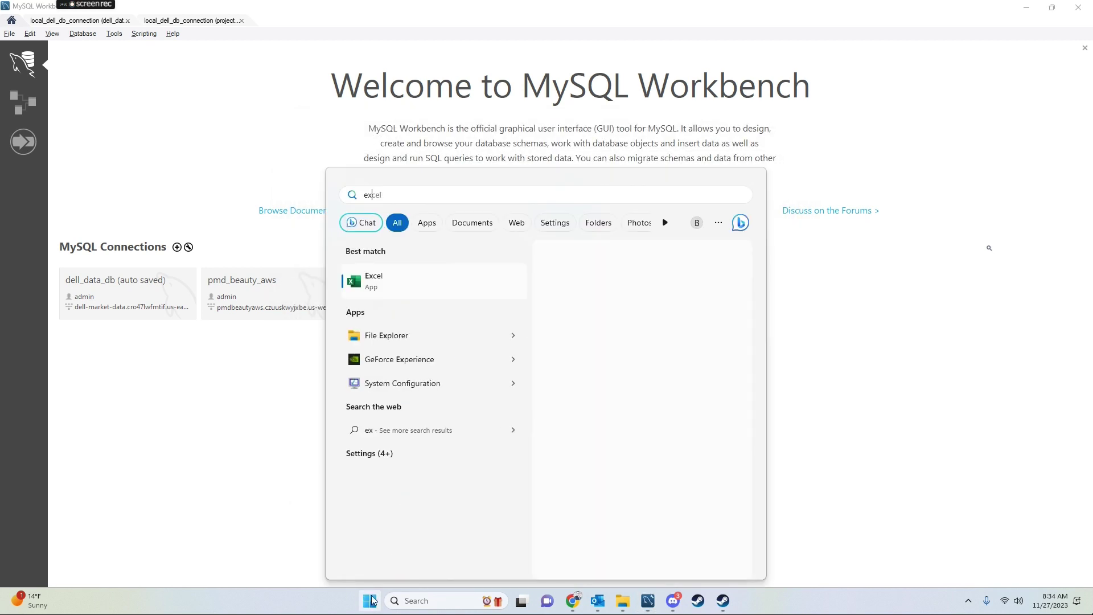
pyautogui.click(428, 294)
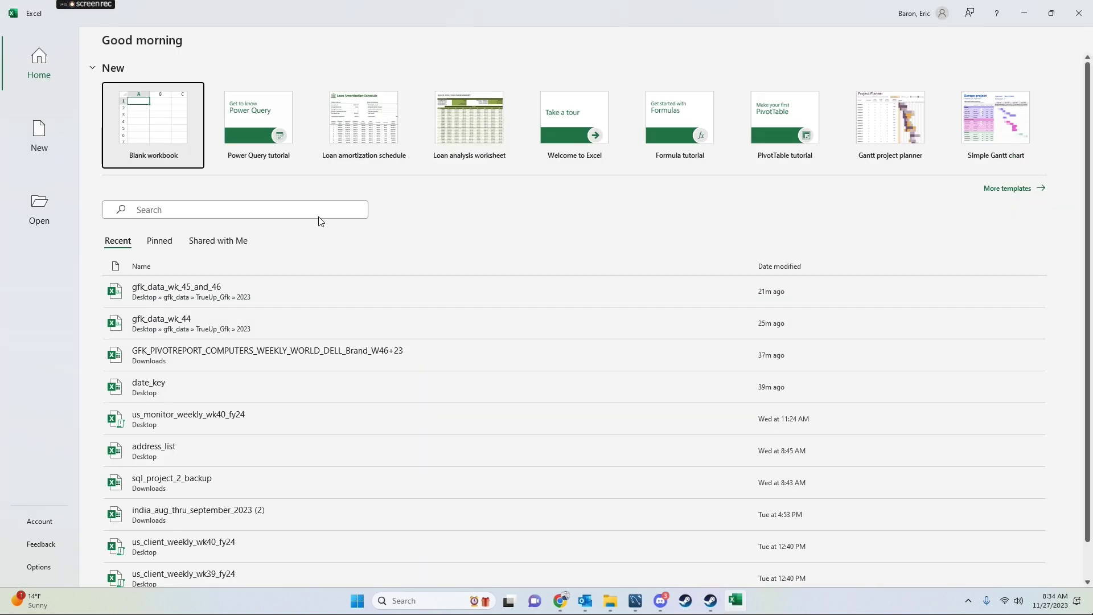
pyautogui.click(201, 136)
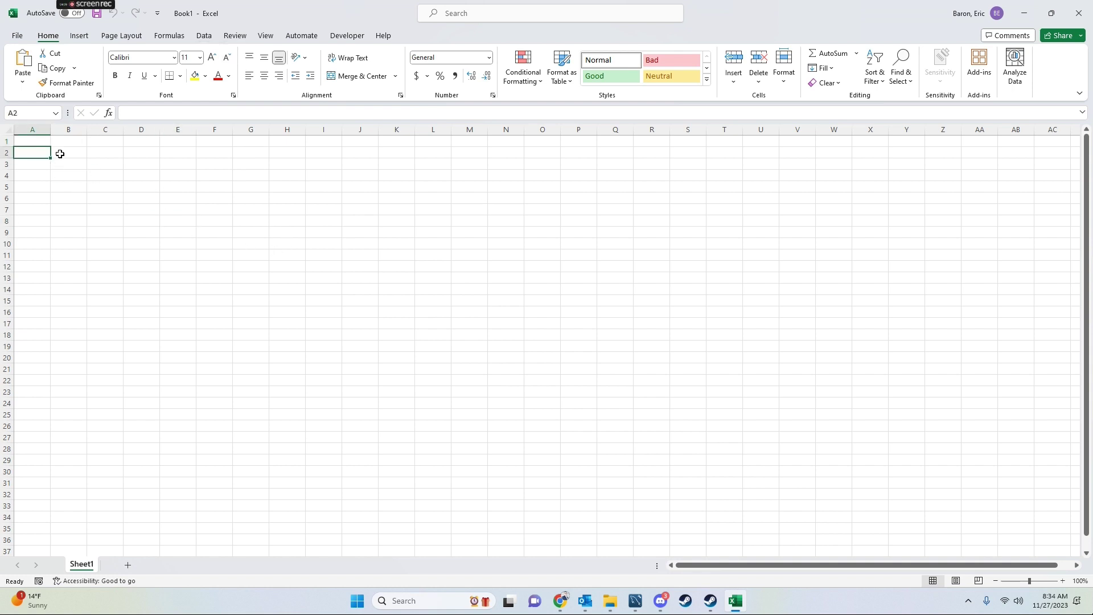
# With cell A1 active, start a Get Data > From Other Sources > From ODBC connection
pyautogui.click(32, 133)
pyautogui.click(26, 140)
pyautogui.click(207, 36)
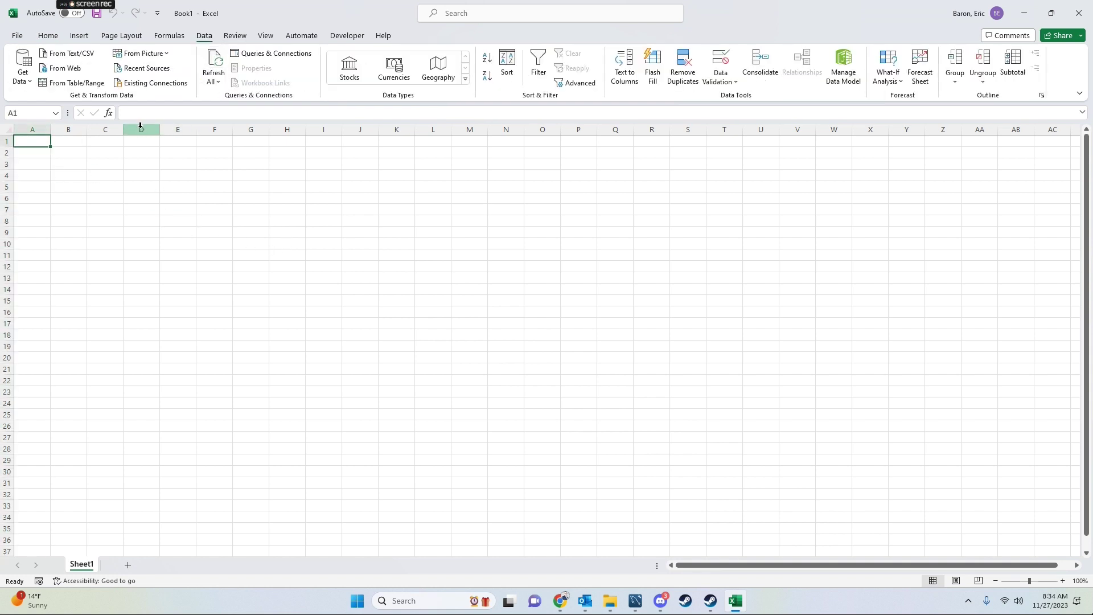
pyautogui.click(23, 67)
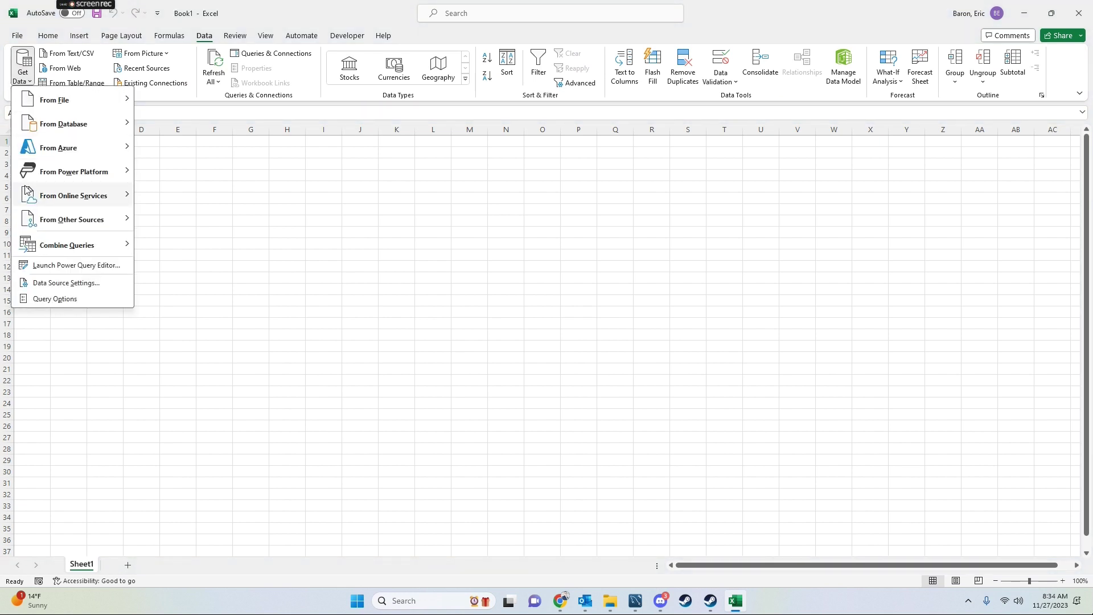
pyautogui.moveTo(52, 216)
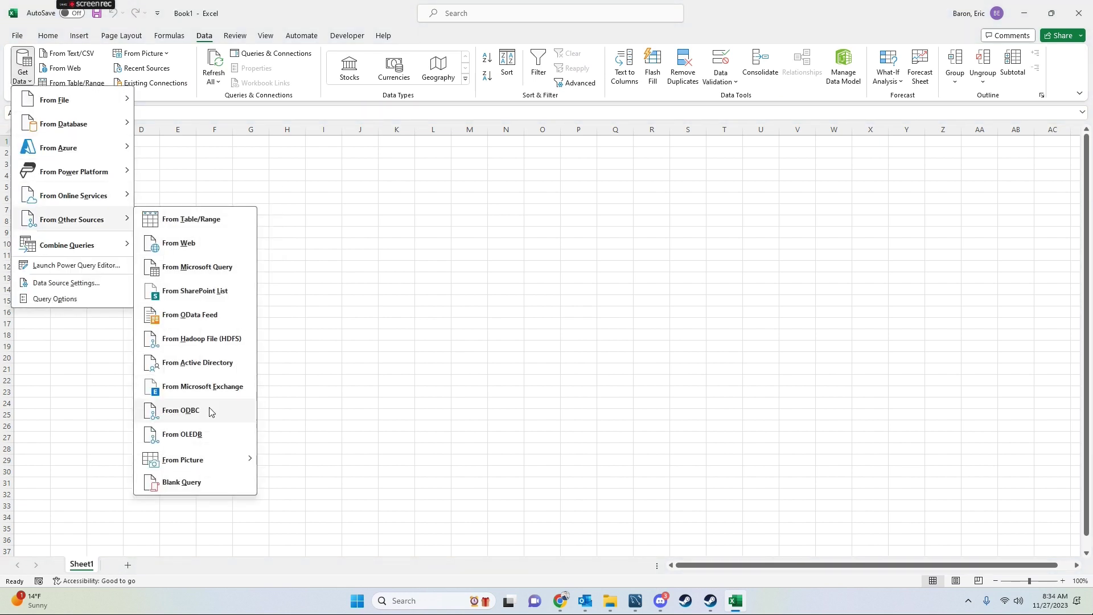
pyautogui.click(181, 410)
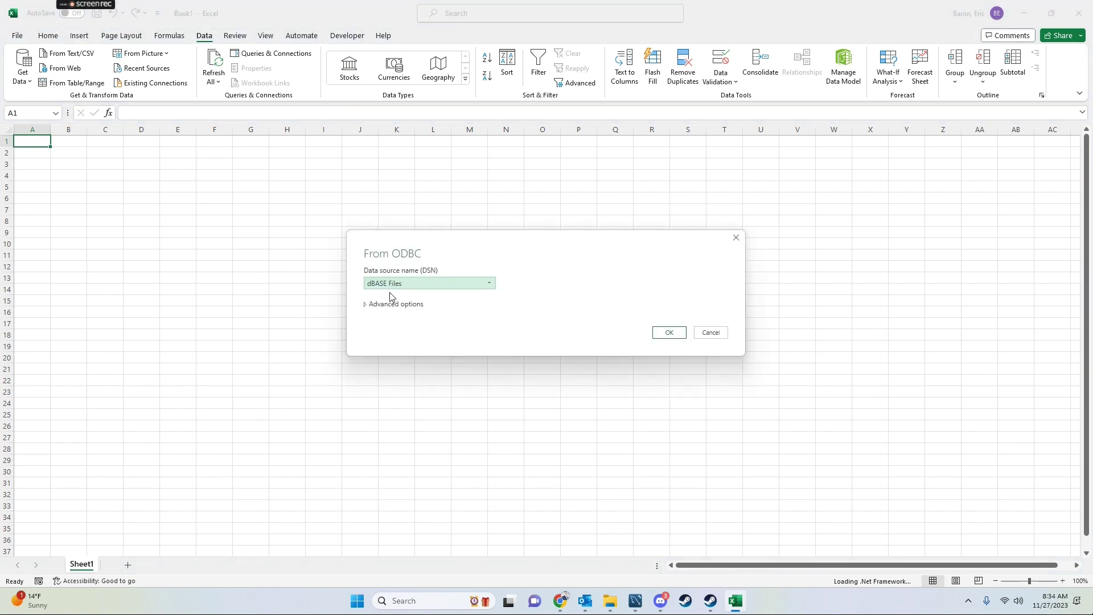
# Choose the project_3_db DSN and expand the Advanced options
pyautogui.click(393, 286)
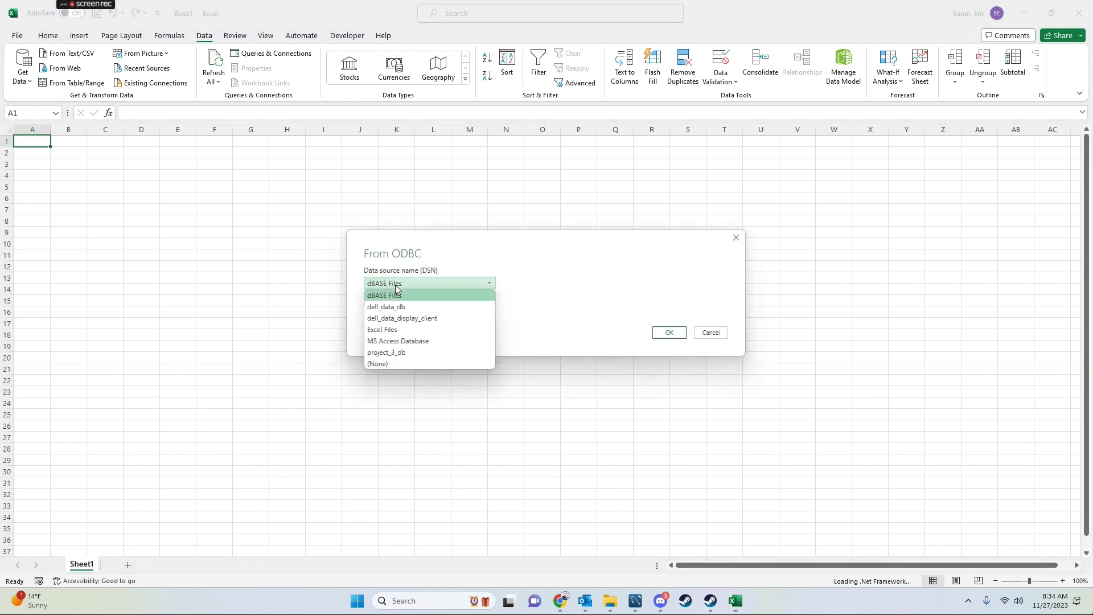
pyautogui.click(405, 354)
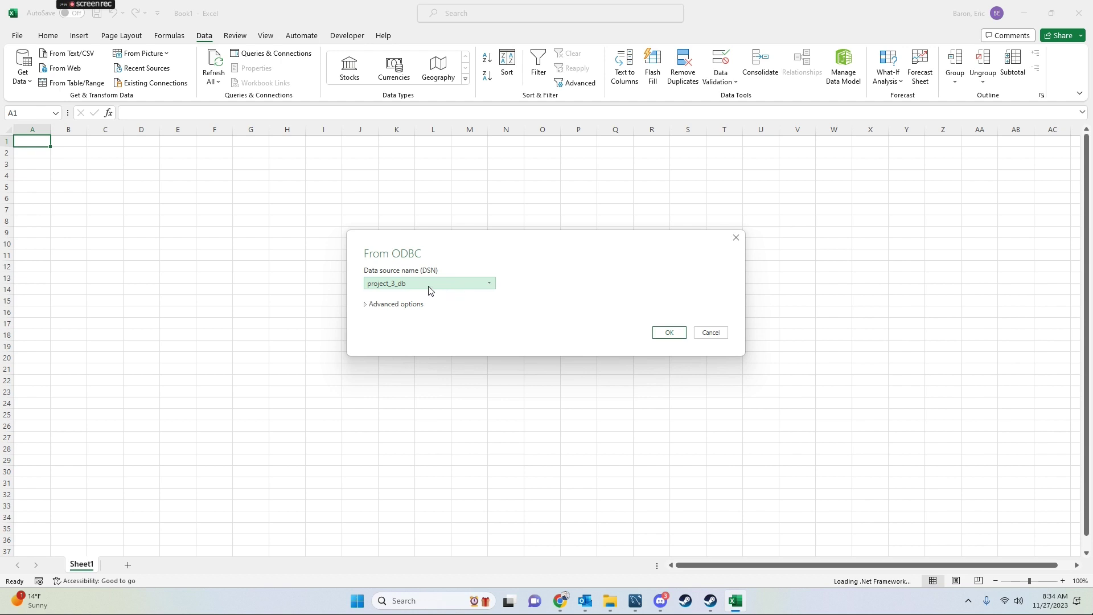
pyautogui.click(367, 306)
# Select all of the 'select * from foo;' text in the SQL statement box
pyautogui.click(424, 395)
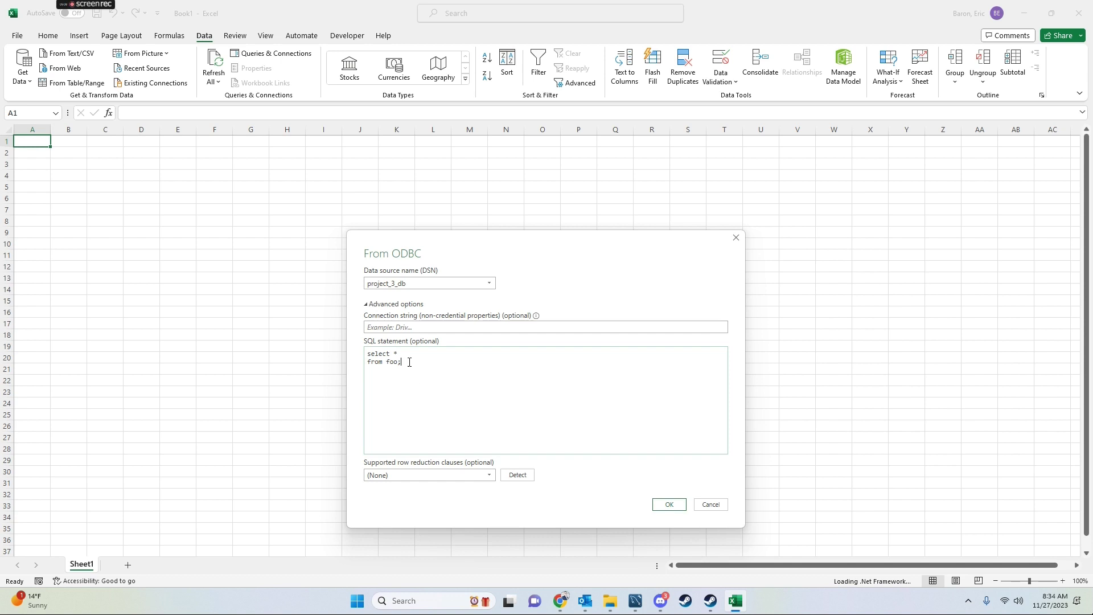
pyautogui.moveTo(424, 363); pyautogui.dragTo(310, 323)
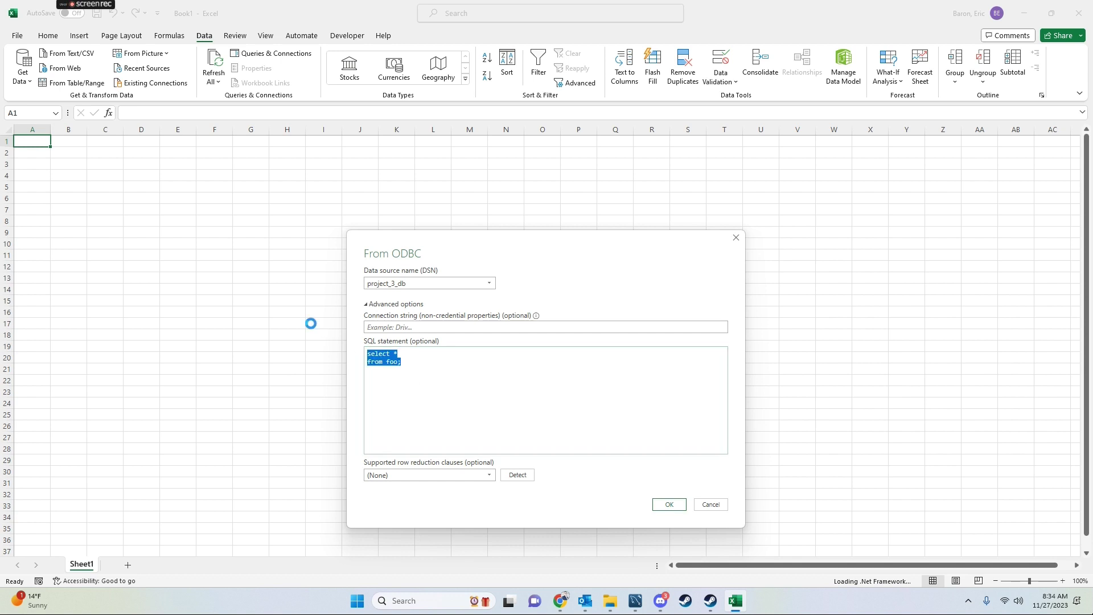
pyautogui.click(443, 369)
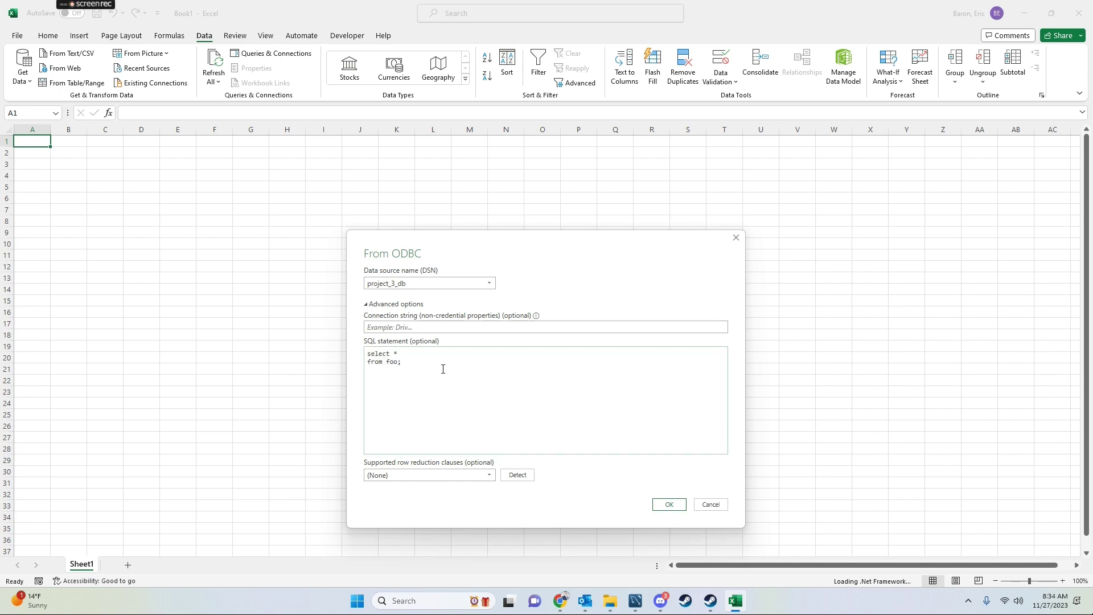
pyautogui.doubleClick(395, 361)
pyautogui.click(479, 369)
pyautogui.hotkey('ctrl', 'a')
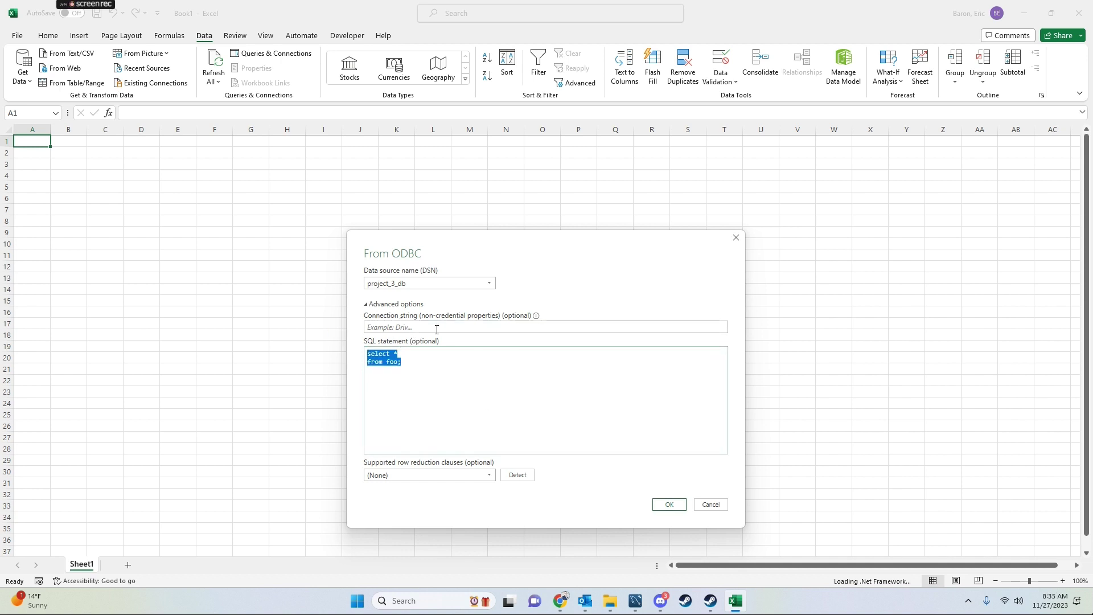